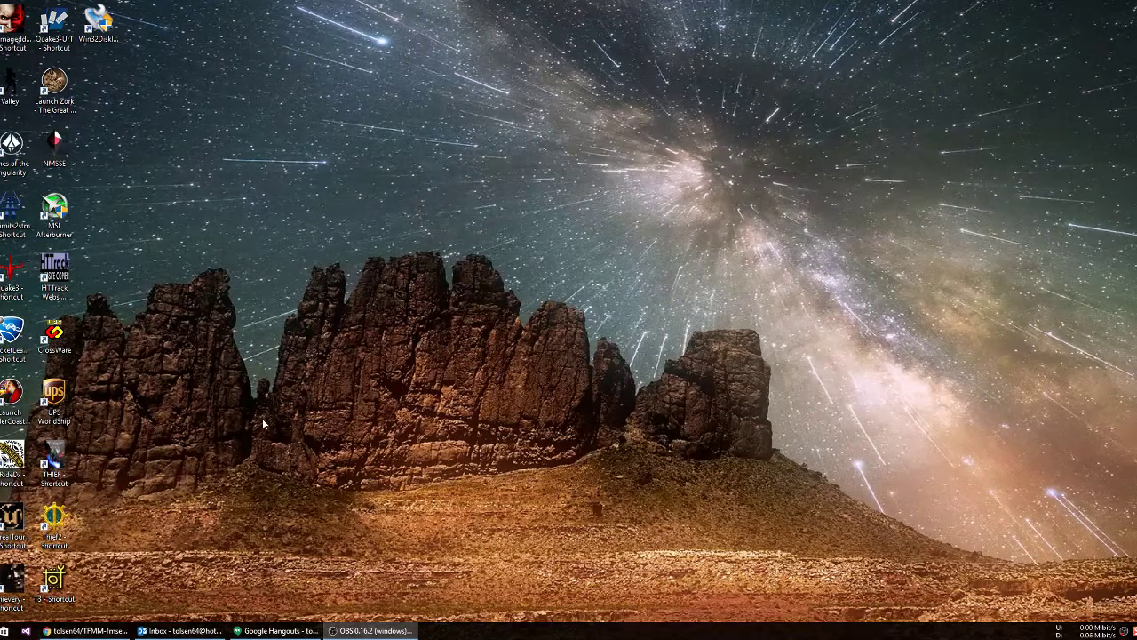
# Launch TFMM and drag the Thief 1/Gold selector window to the screen centre
pyautogui.click(56, 455)
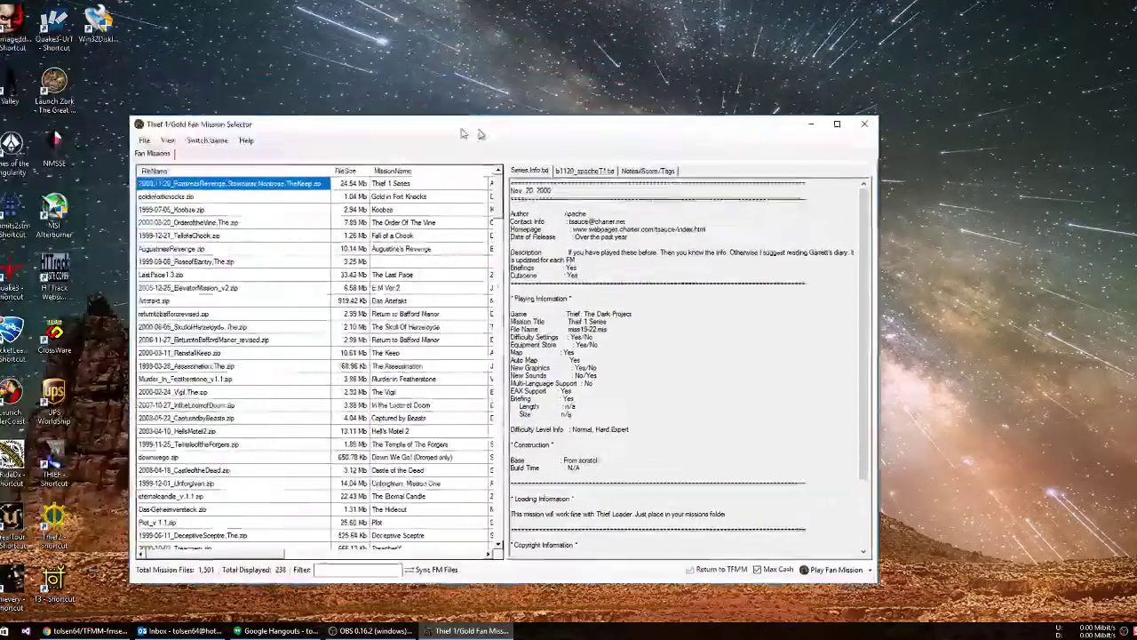
pyautogui.moveTo(461, 133); pyautogui.dragTo(577, 94)
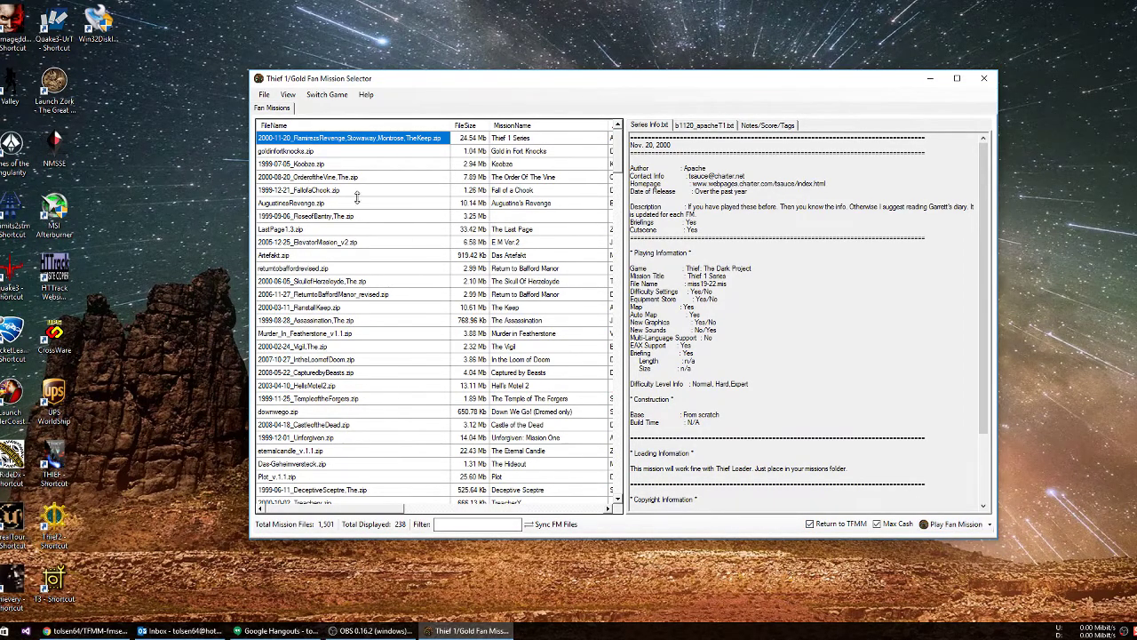
pyautogui.click(355, 152)
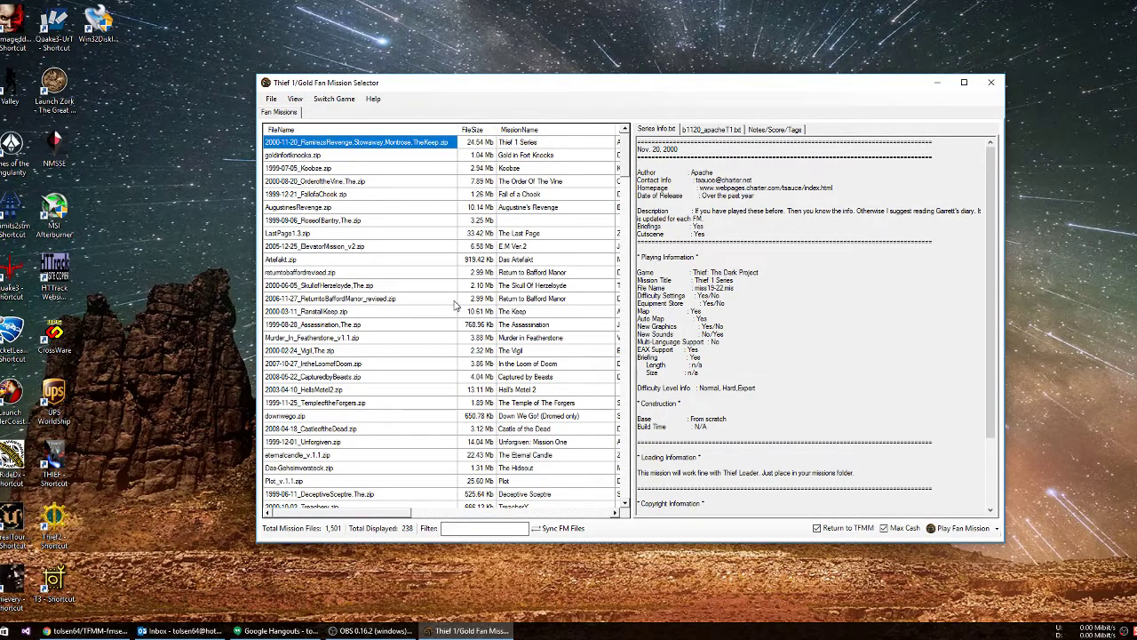
# List all 1,501 missions via View > All Missions and check the switchable games without switching
pyautogui.click(296, 98)
pyautogui.click(319, 112)
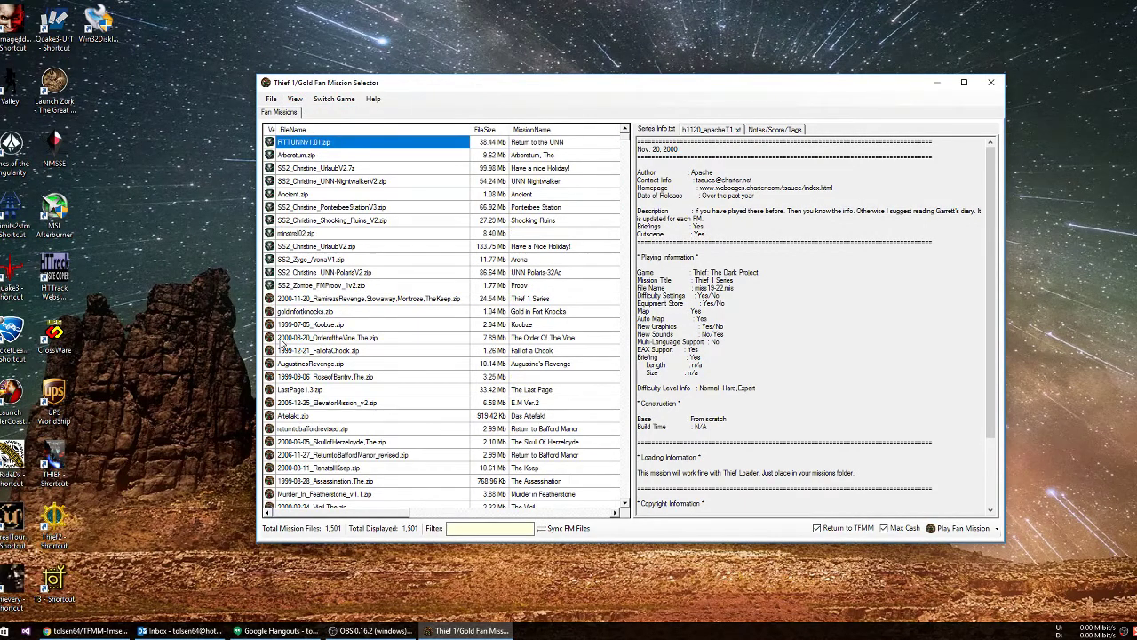
pyautogui.click(334, 98)
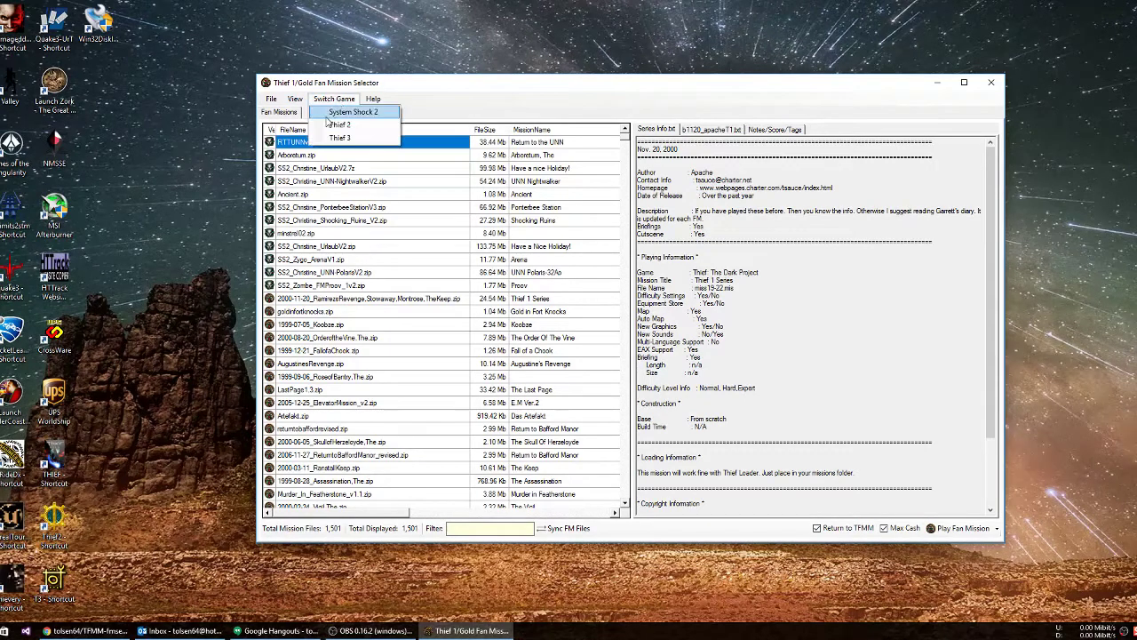
pyautogui.click(521, 82)
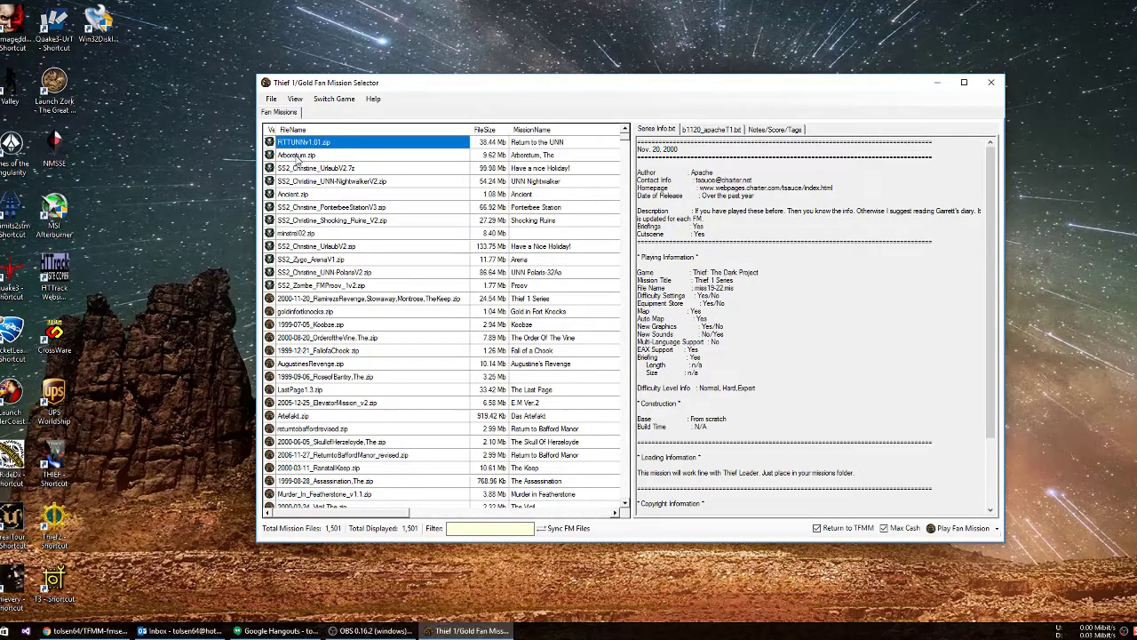
# Try playing Arboretum.zip under Thief 1/Gold and acknowledge the SS2 cannot-run warning
pyautogui.click(299, 156)
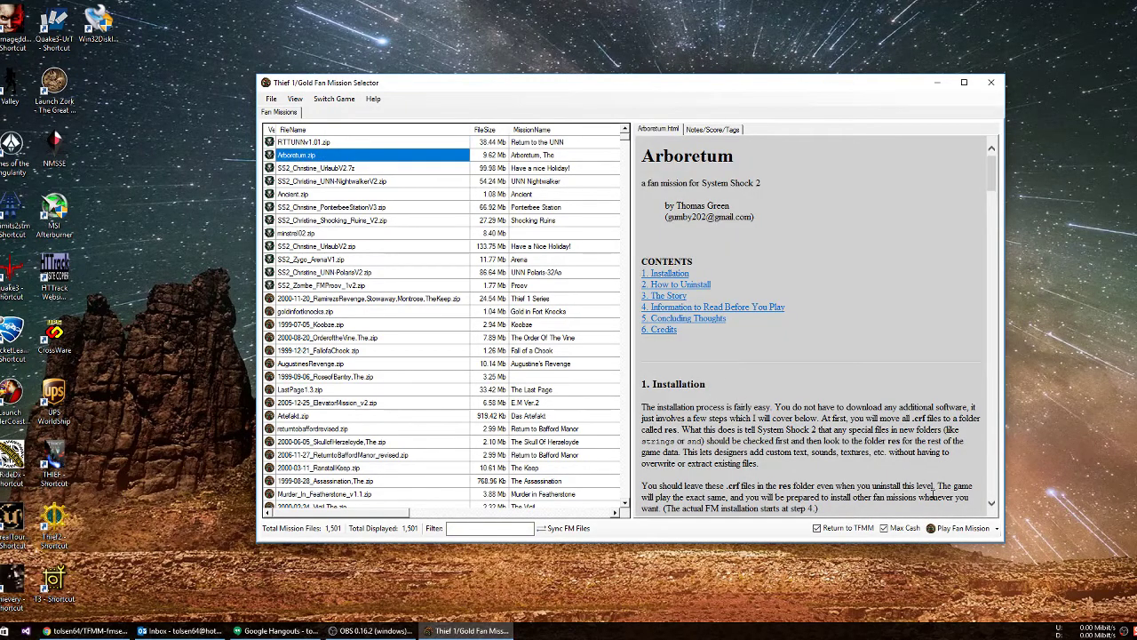
pyautogui.click(953, 530)
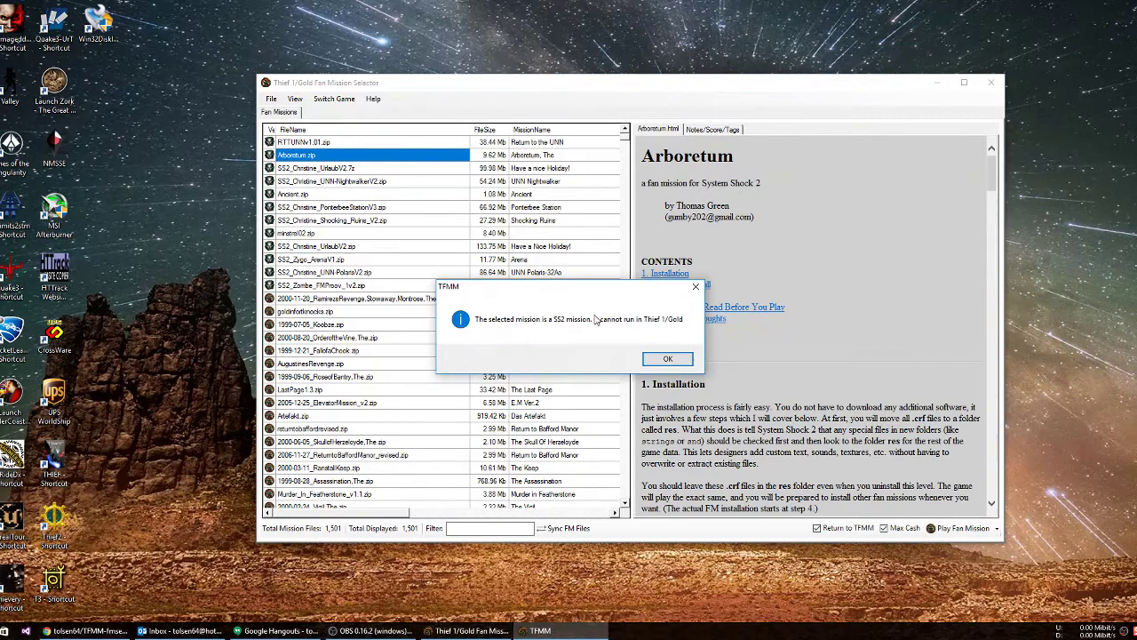
pyautogui.click(670, 365)
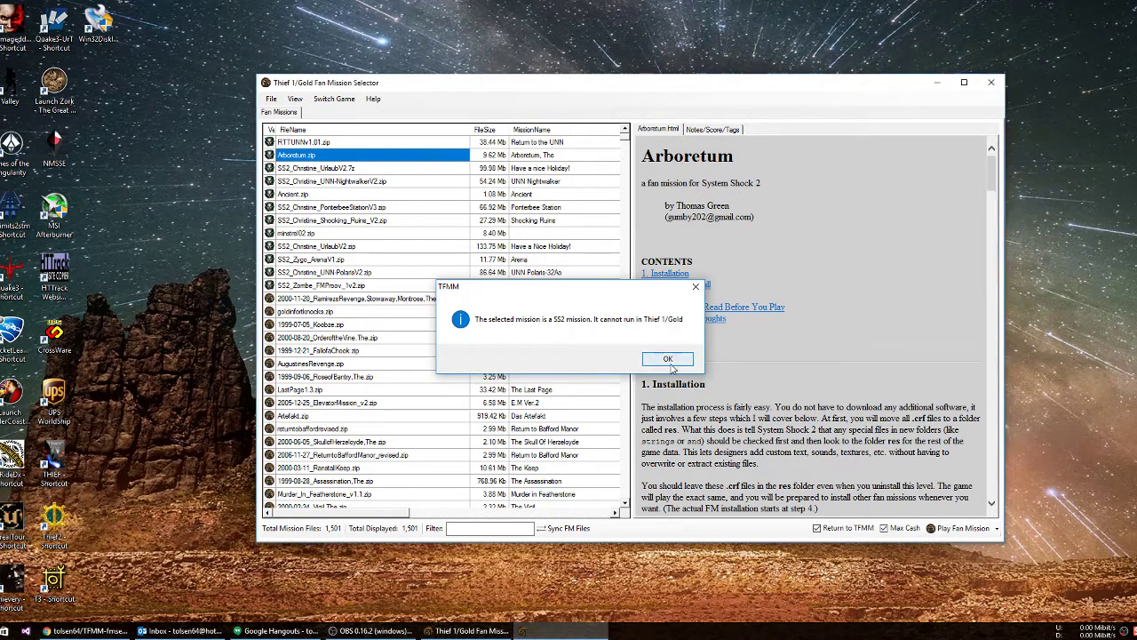
pyautogui.click(342, 101)
# Switch to System Shock 2, launch Arboretum.zip, and recentre the reopened selector window
pyautogui.click(350, 114)
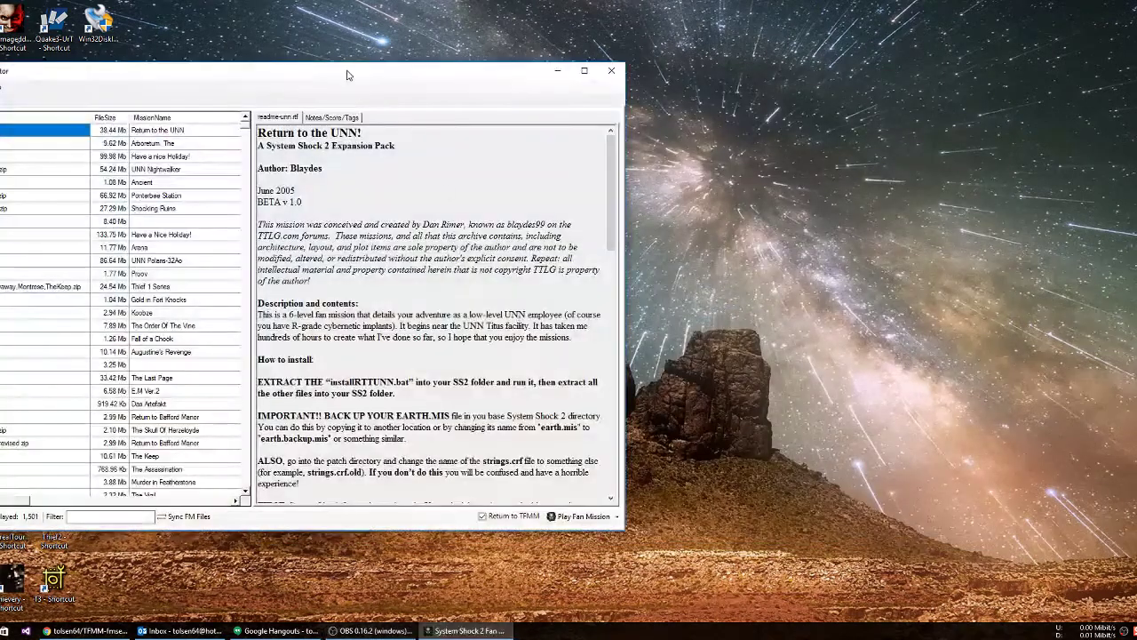
pyautogui.moveTo(489, 114); pyautogui.dragTo(745, 98)
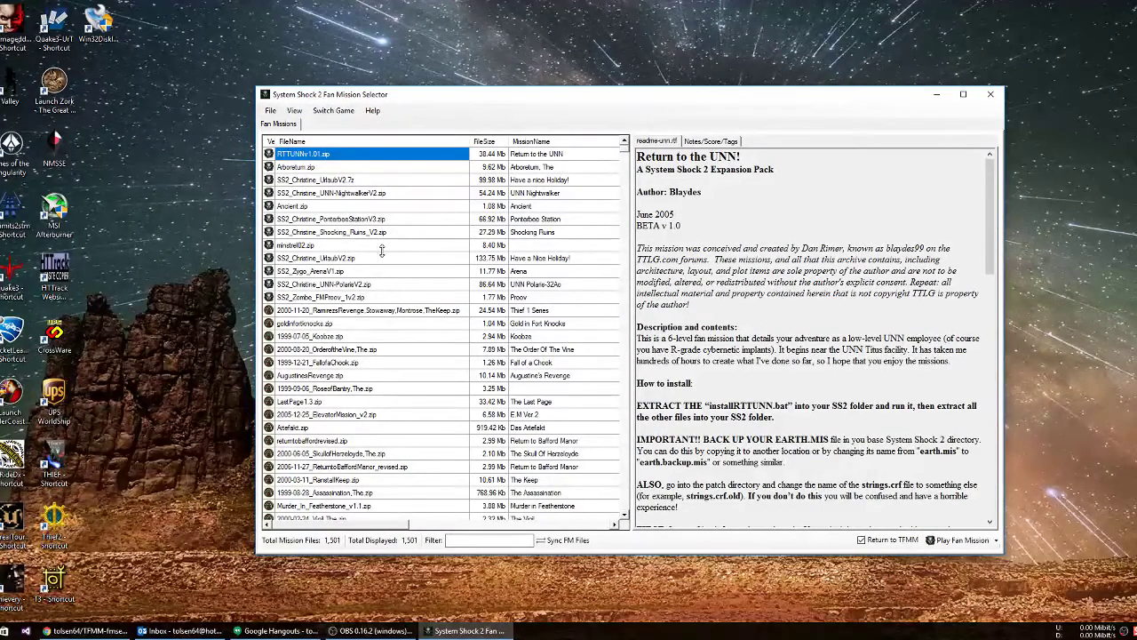
pyautogui.click(329, 169)
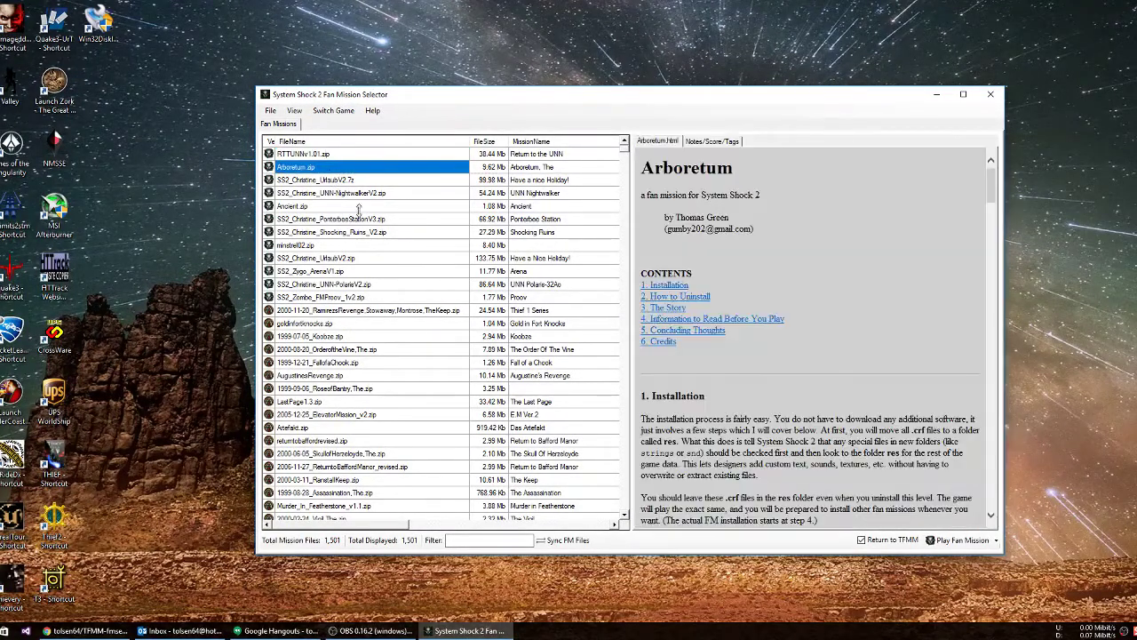
pyautogui.click(962, 540)
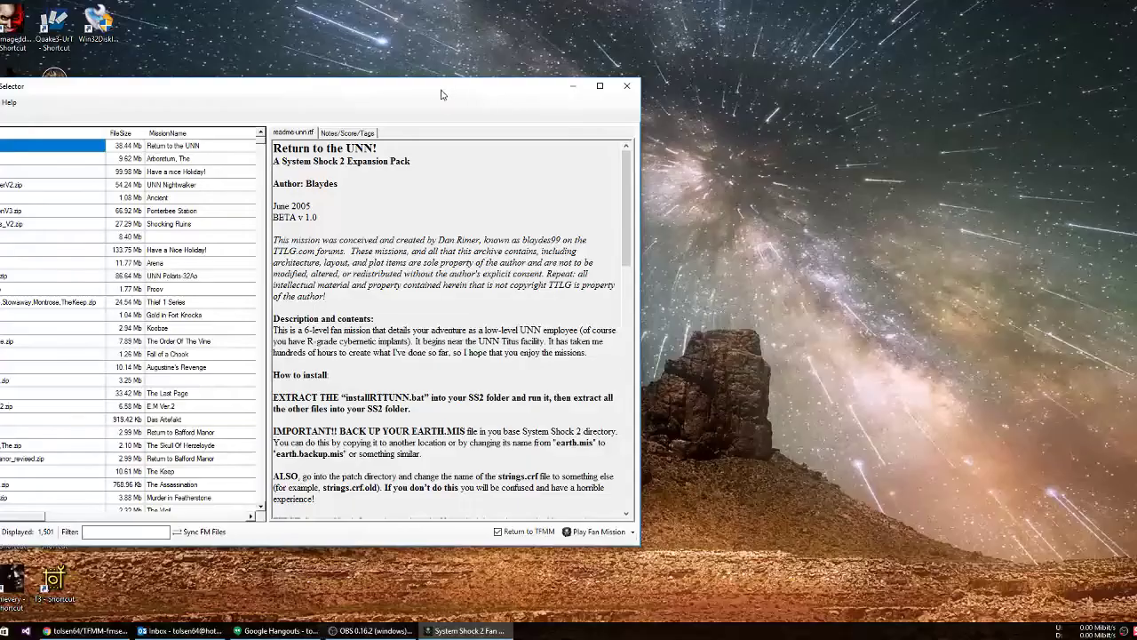
pyautogui.moveTo(436, 89); pyautogui.dragTo(790, 88)
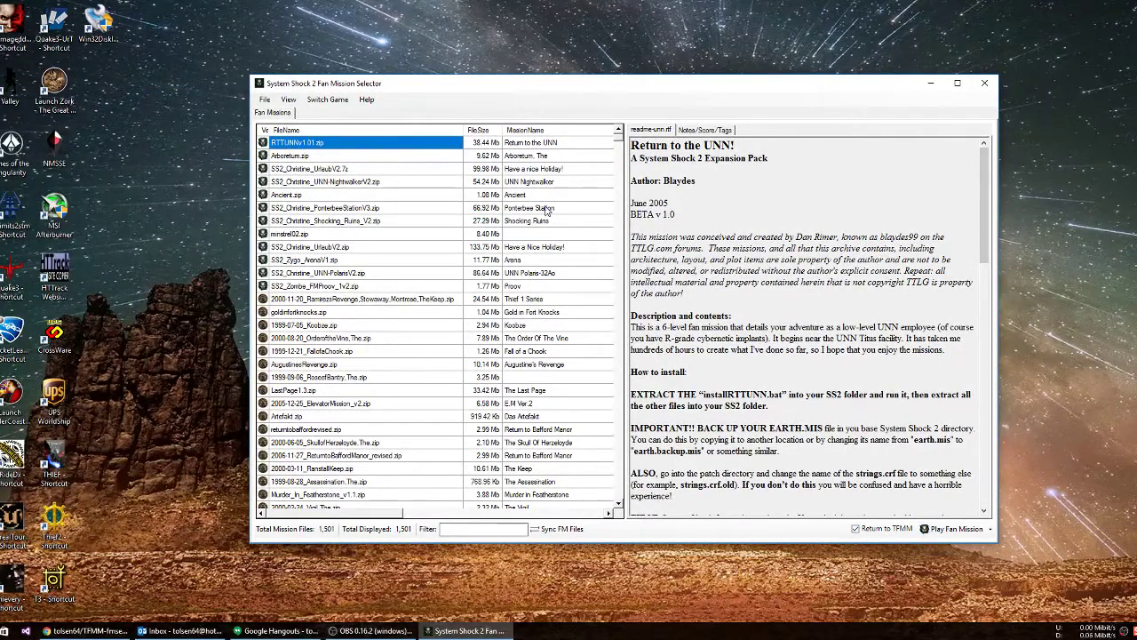
pyautogui.moveTo(535, 86); pyautogui.dragTo(508, 86)
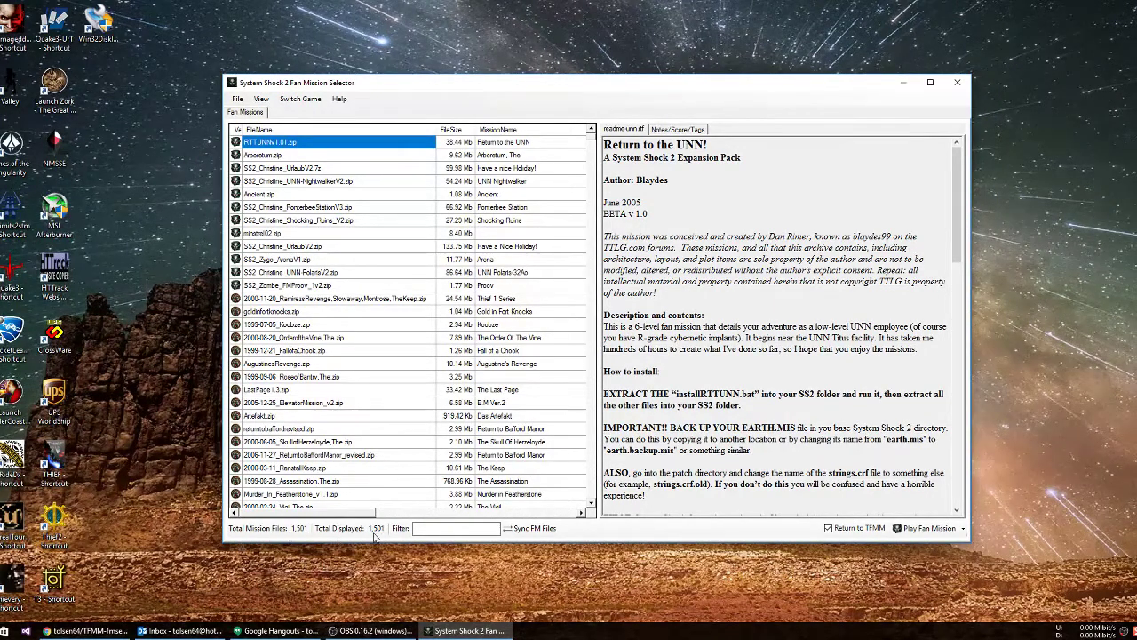
# Show only the 12 SS2 missions, test the filter with 'an', then clear it
pyautogui.click(263, 100)
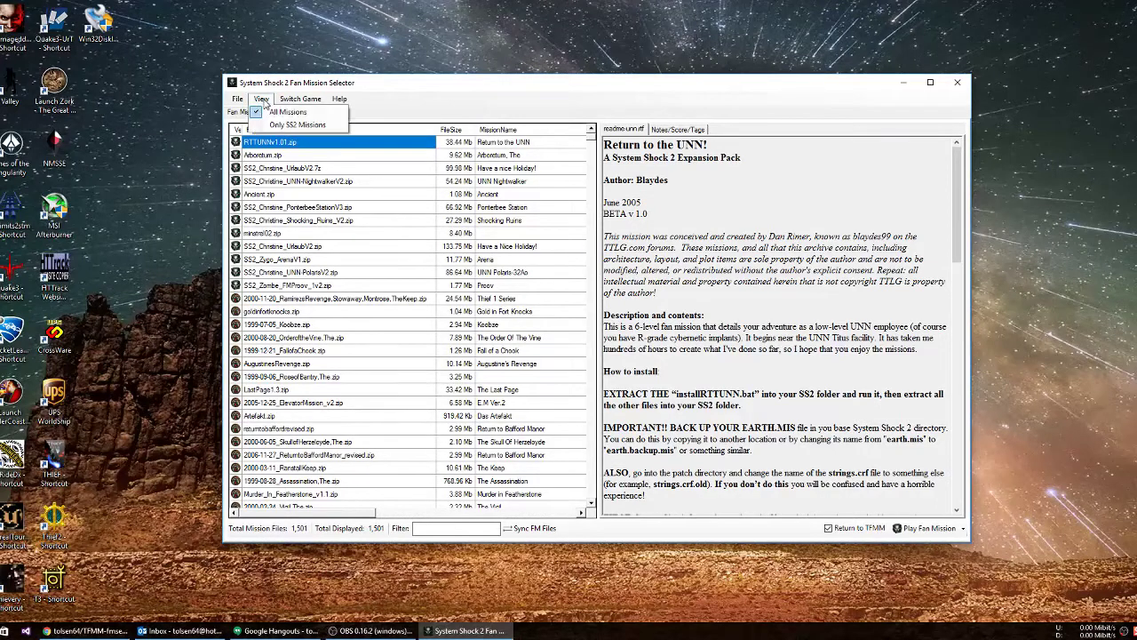
pyautogui.click(272, 125)
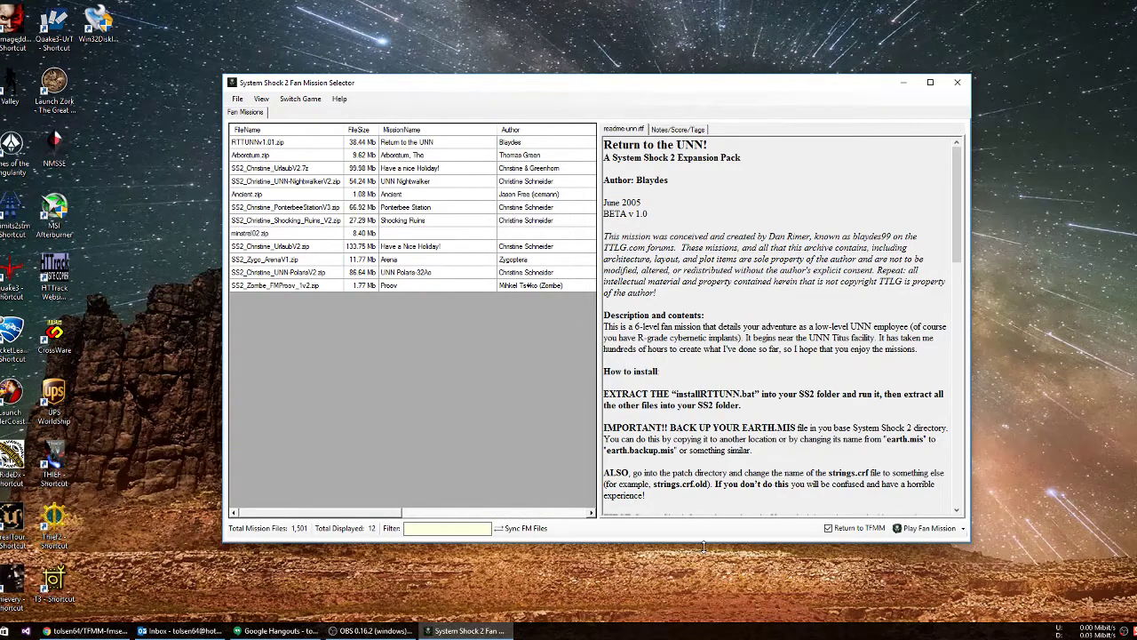
pyautogui.write('anc')
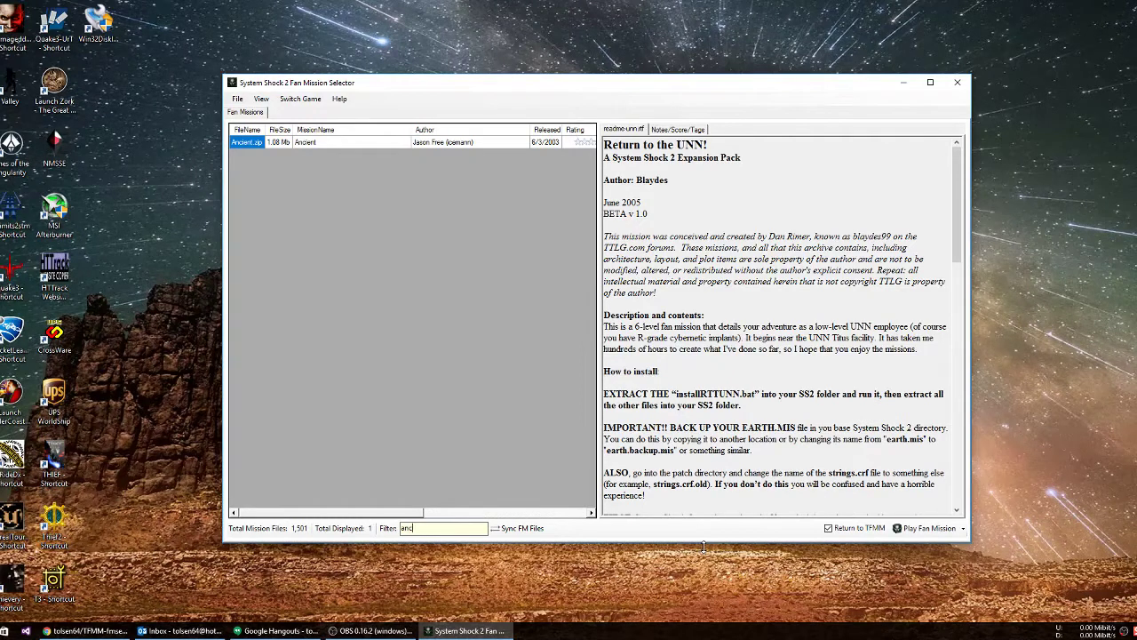
pyautogui.press('BackSpace')
pyautogui.press('BackSpace')
pyautogui.press('BackSpace')
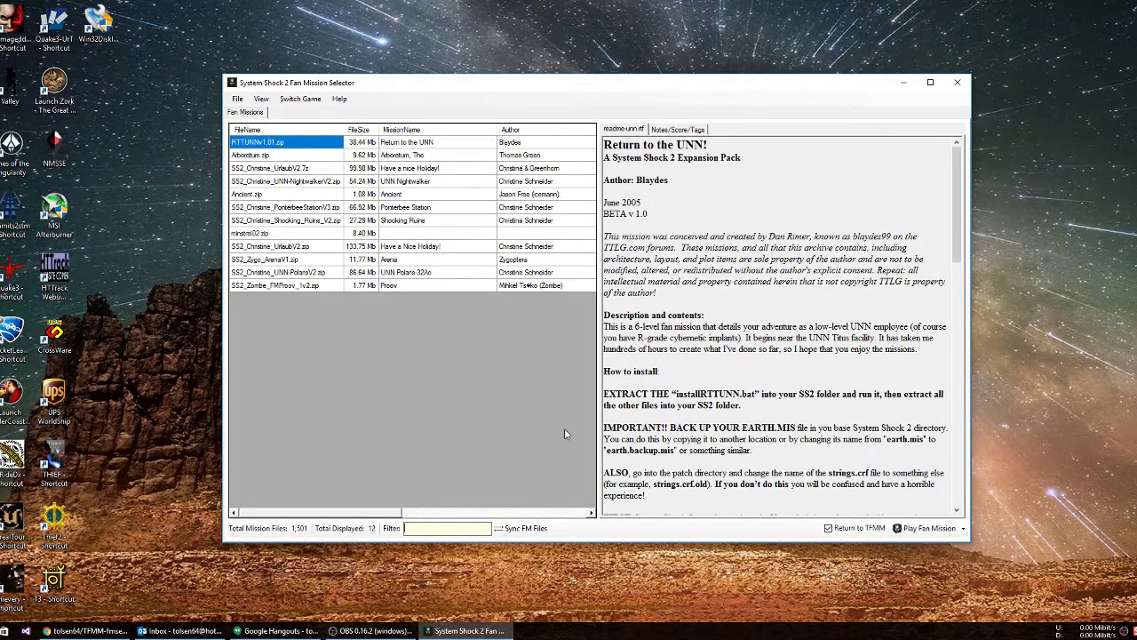
pyautogui.moveTo(344, 515); pyautogui.dragTo(445, 513)
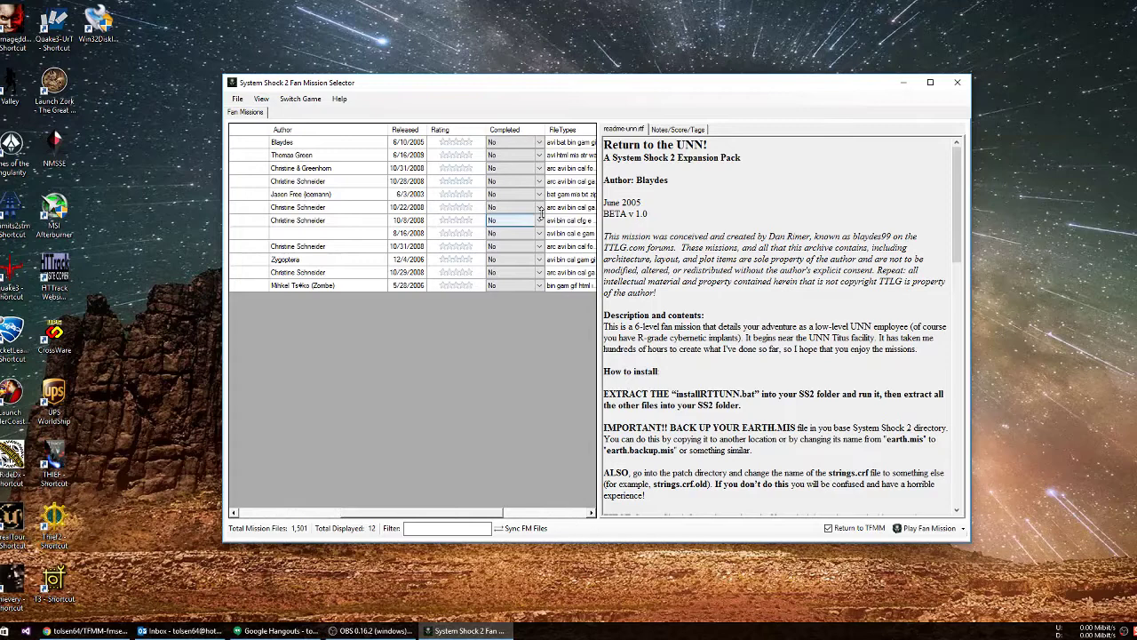
pyautogui.click(540, 142)
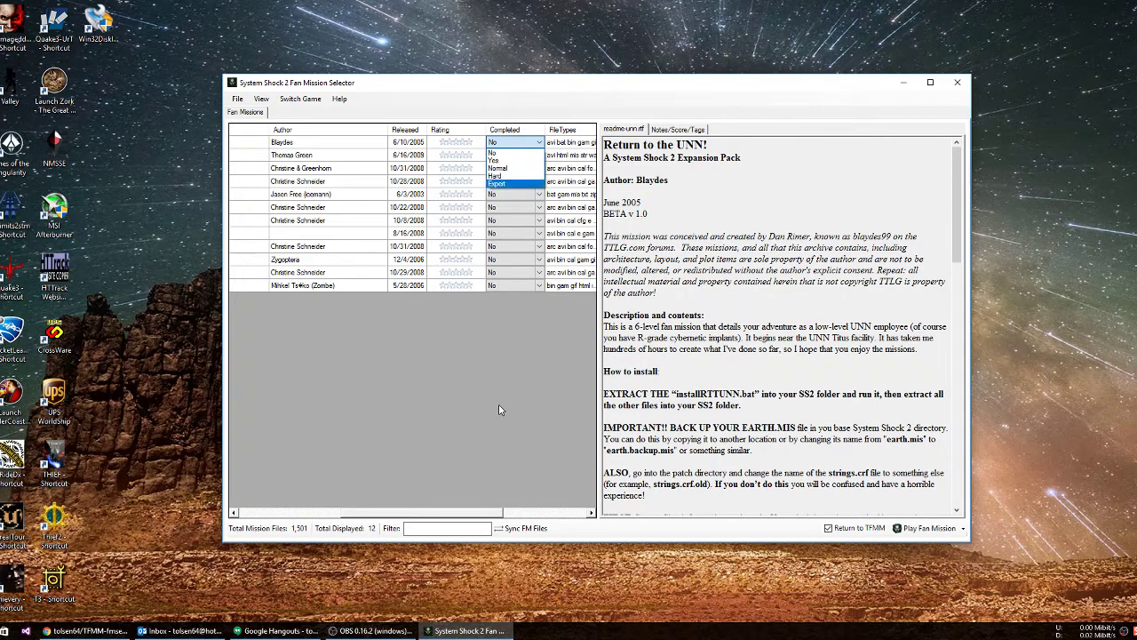
pyautogui.click(492, 371)
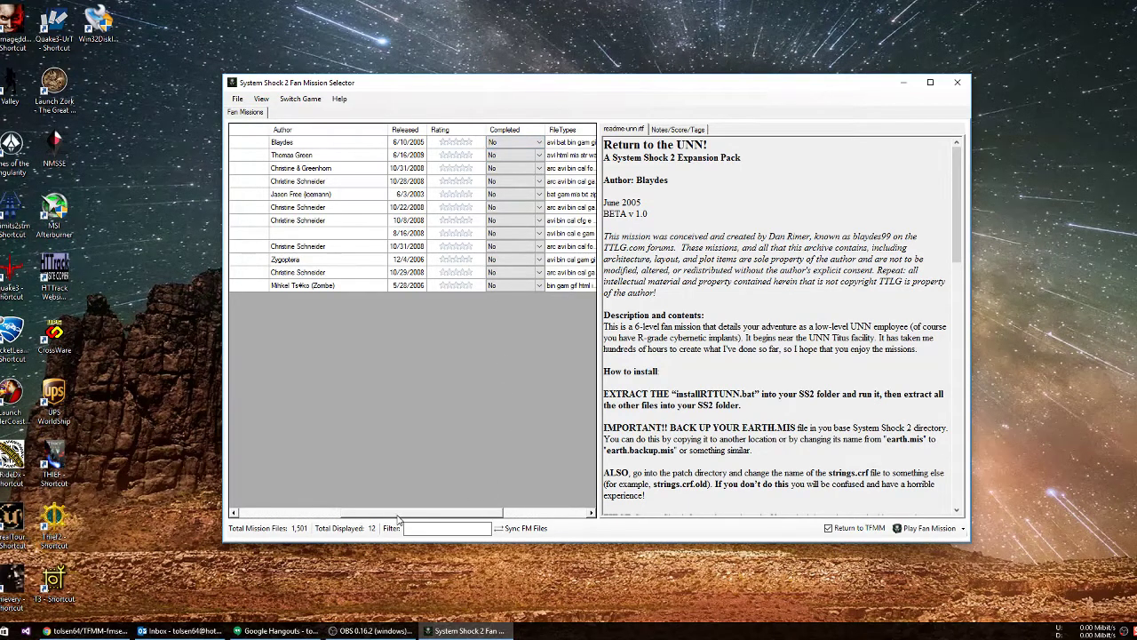
pyautogui.moveTo(399, 514); pyautogui.dragTo(462, 514)
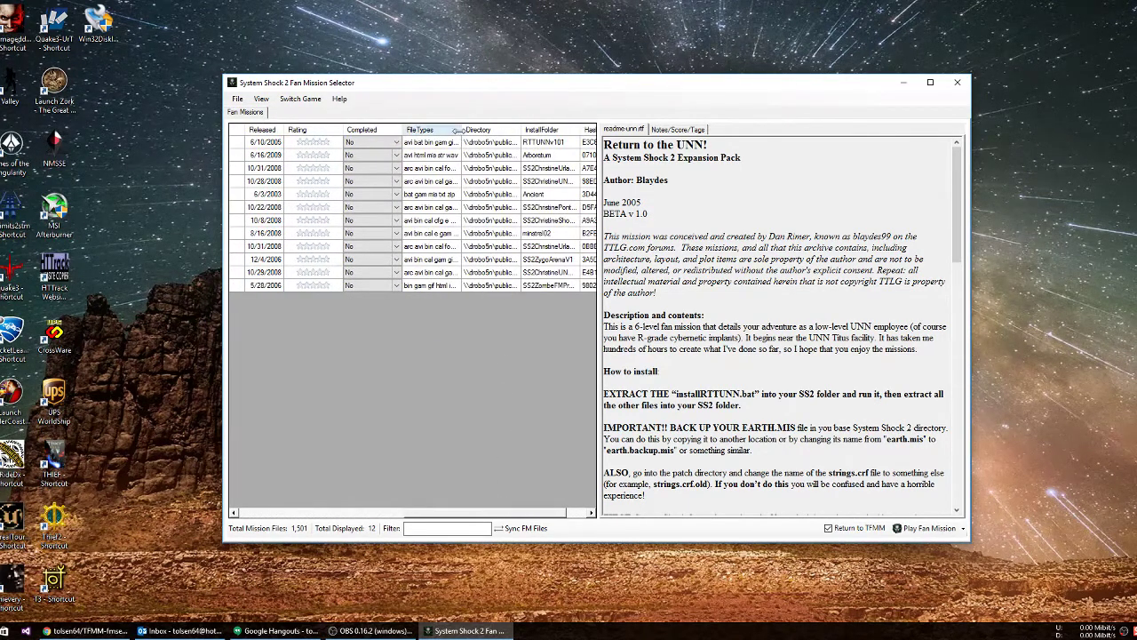
pyautogui.moveTo(458, 130); pyautogui.dragTo(539, 133)
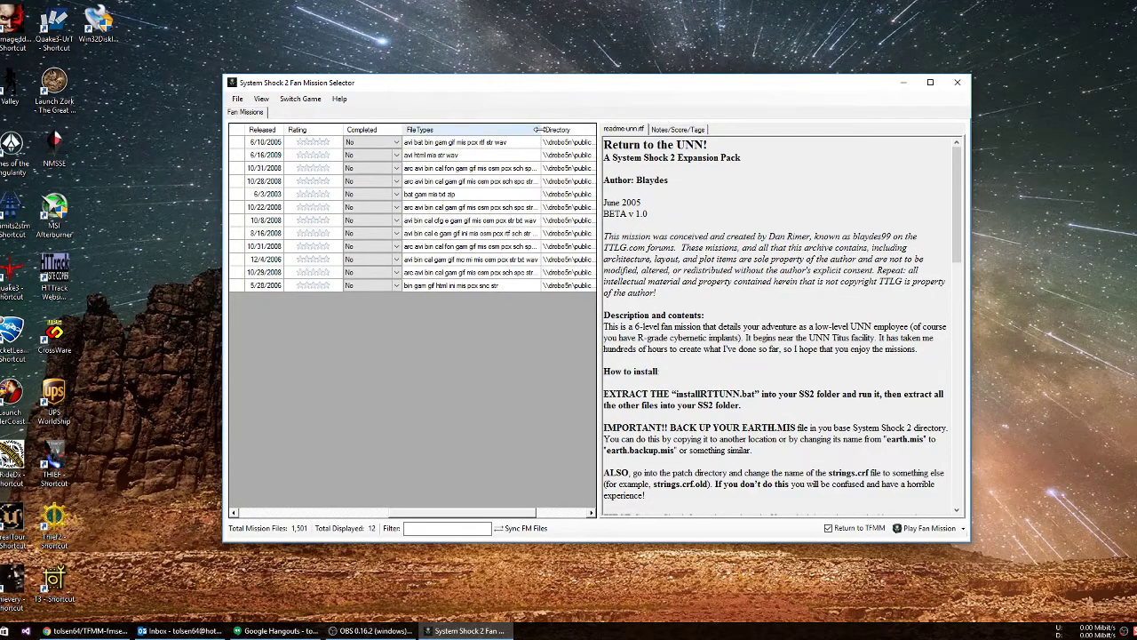
pyautogui.moveTo(538, 134); pyautogui.dragTo(472, 133)
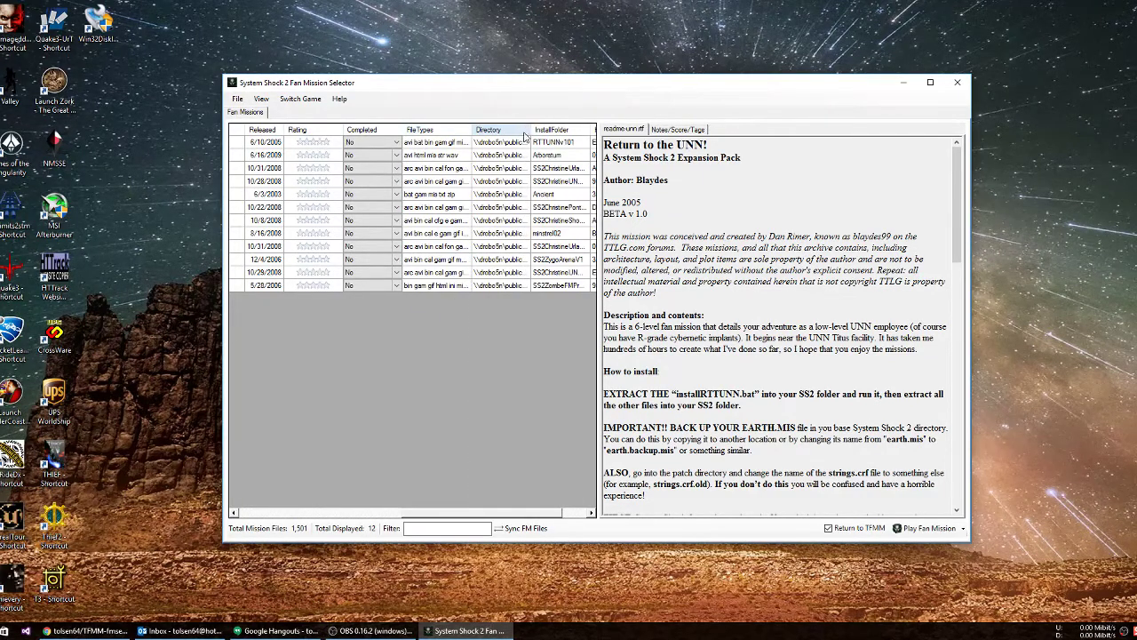
pyautogui.click(485, 146)
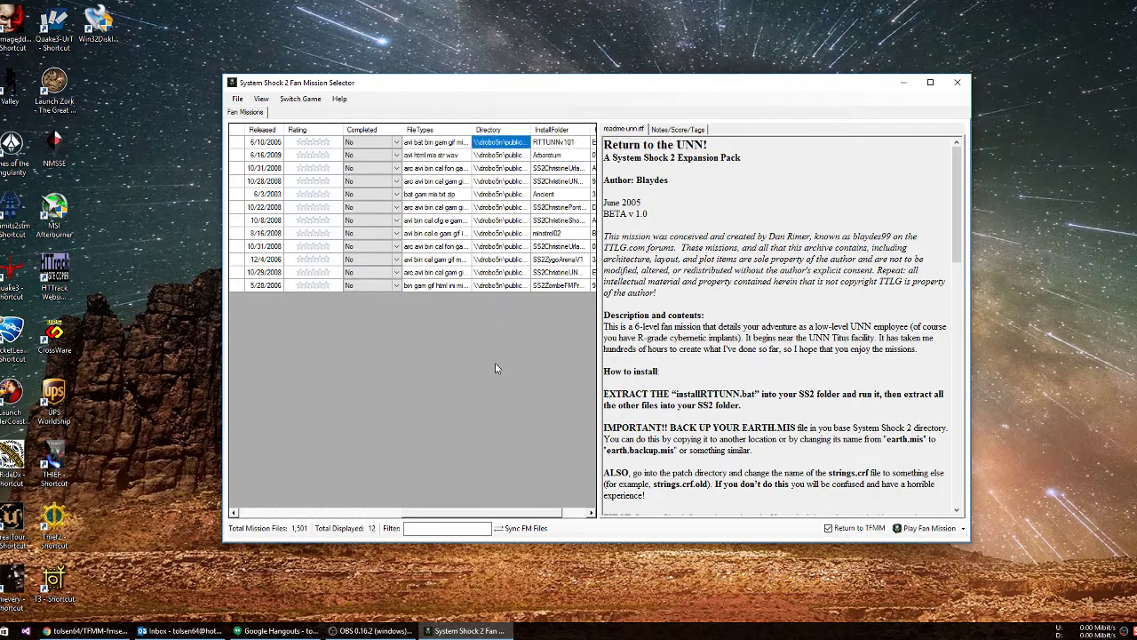
pyautogui.moveTo(467, 513); pyautogui.dragTo(546, 518)
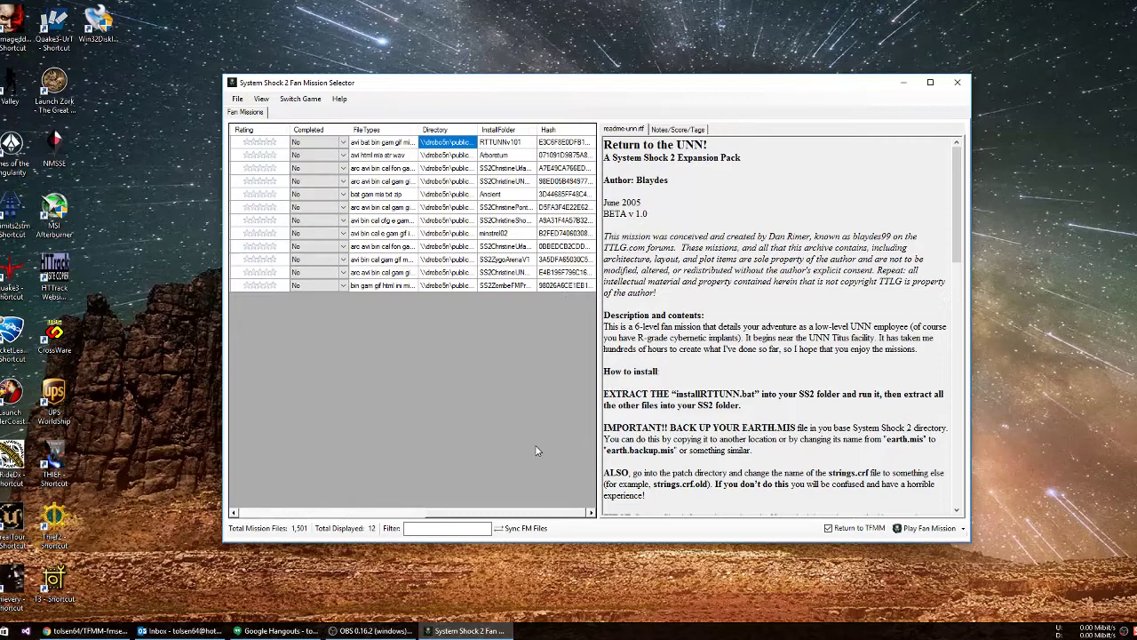
pyautogui.moveTo(500, 516); pyautogui.dragTo(297, 513)
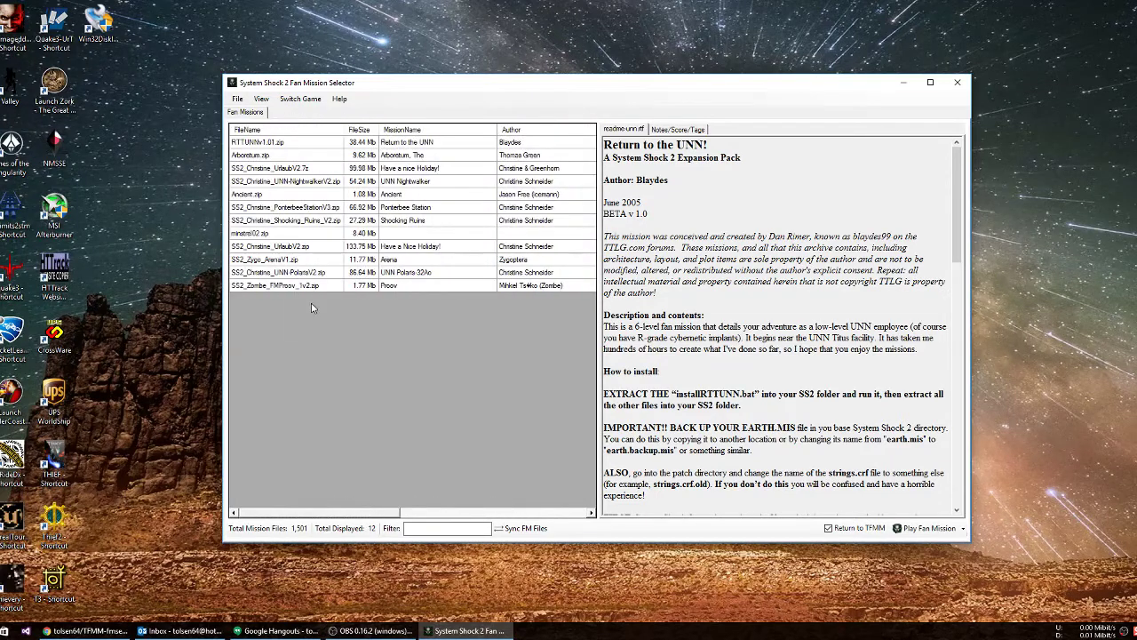
pyautogui.click(237, 100)
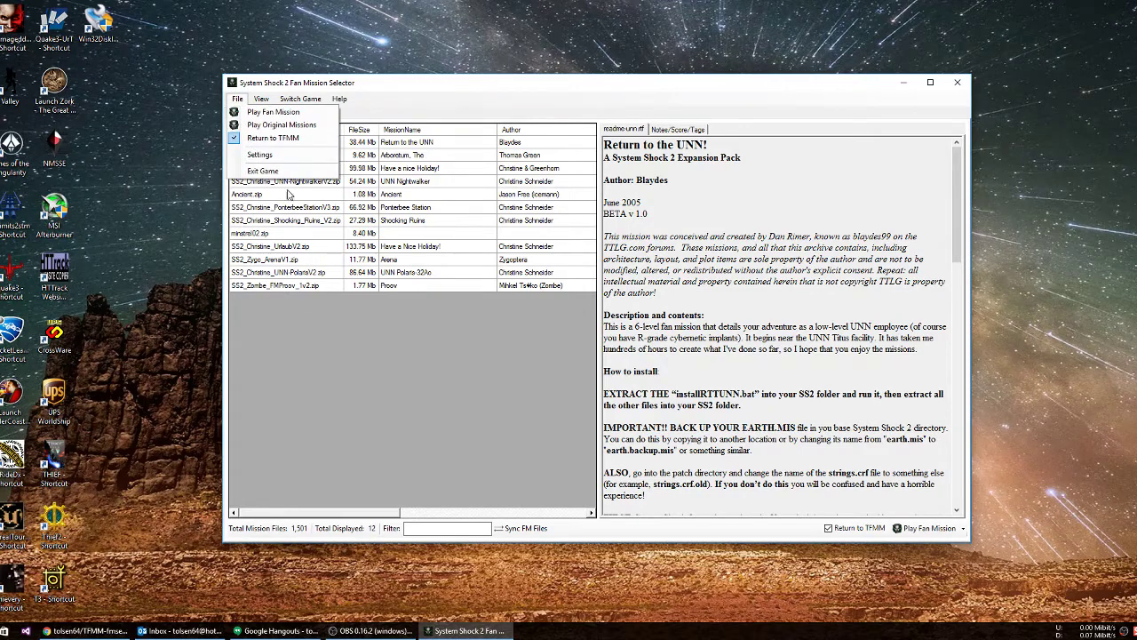
pyautogui.click(275, 156)
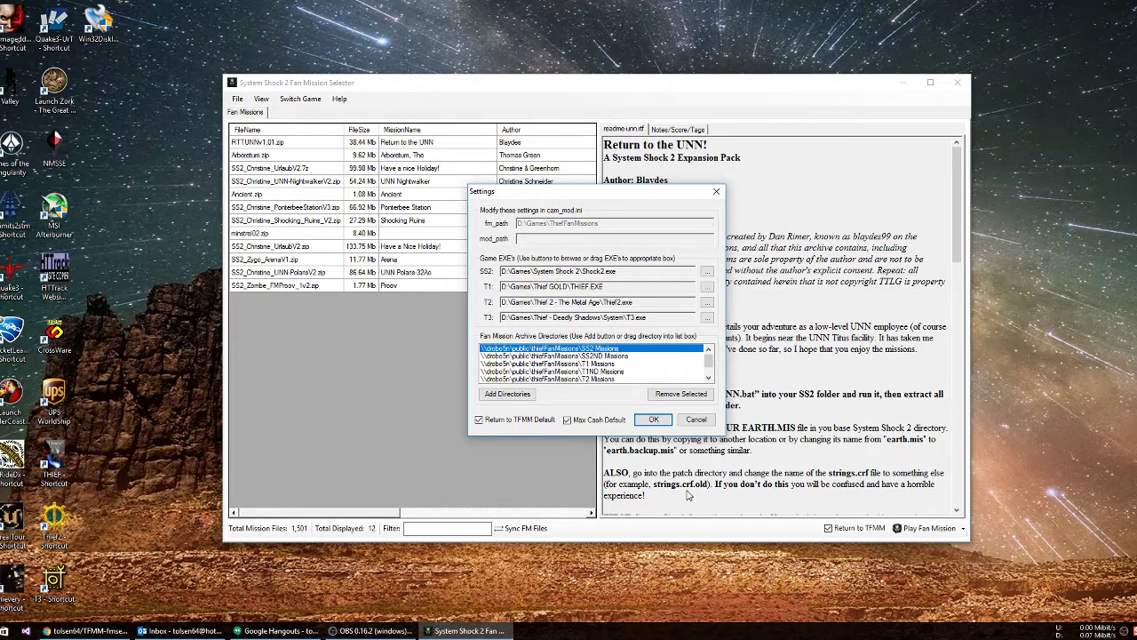
pyautogui.click(697, 420)
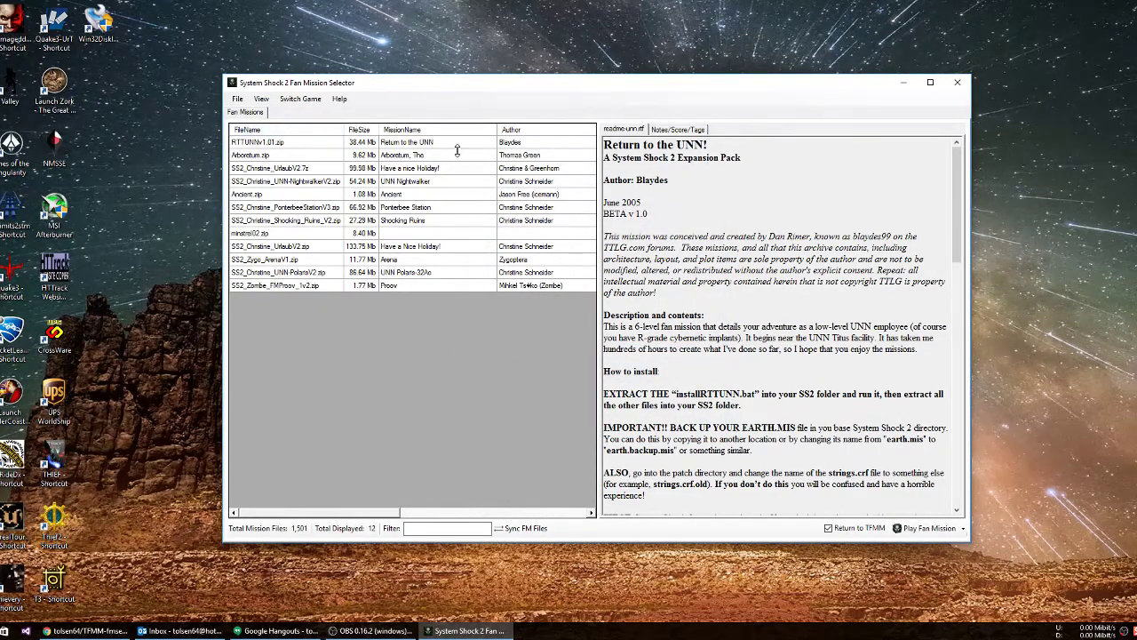
# Open RTTUNNv1.01.zip's Notes/Score/Tags page, showing community score 6, and download its tags
pyautogui.click(677, 130)
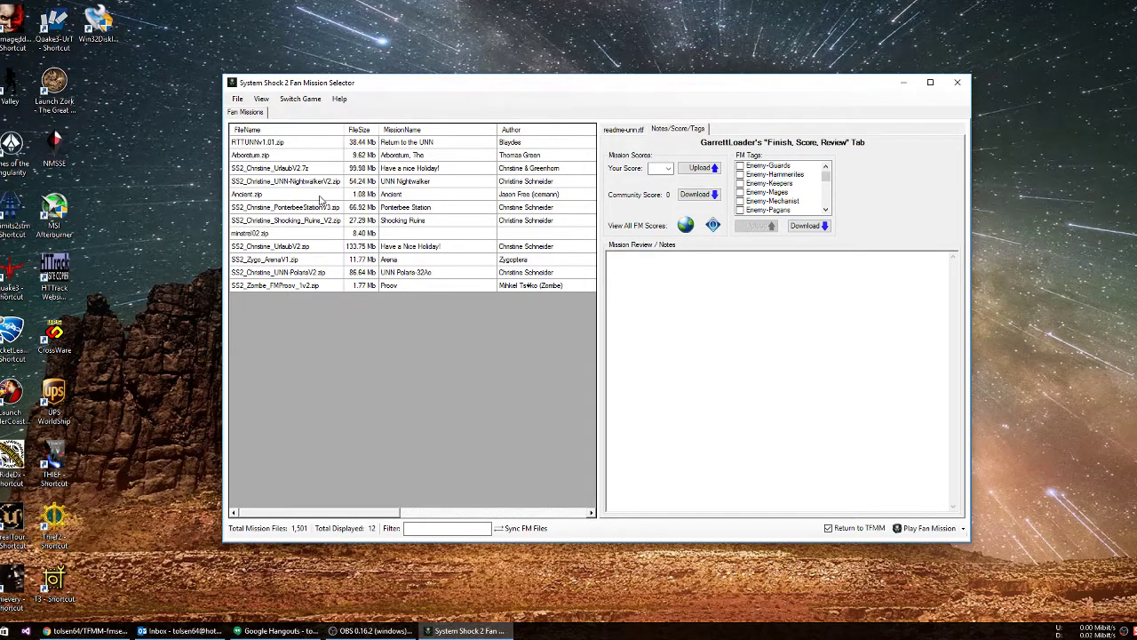
pyautogui.click(274, 145)
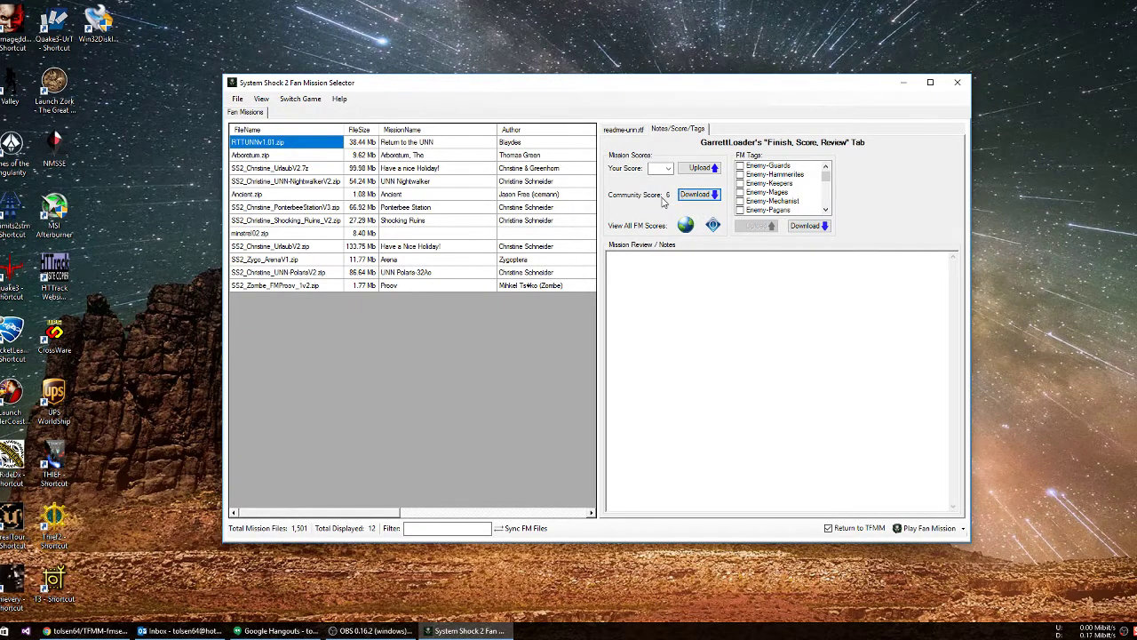
pyautogui.click(672, 172)
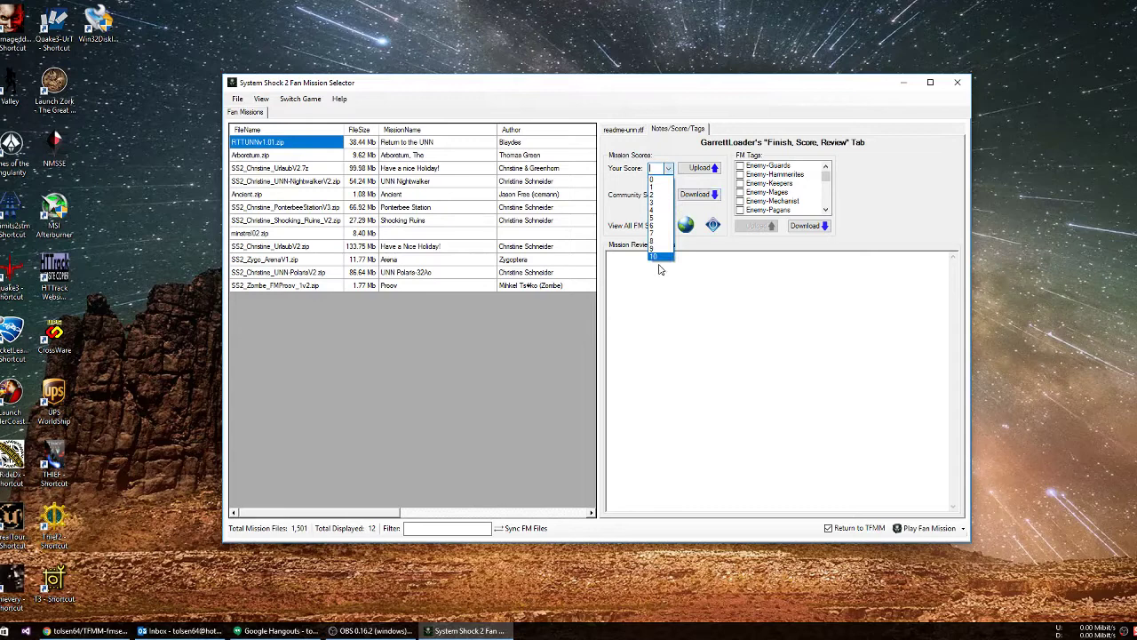
pyautogui.click(698, 144)
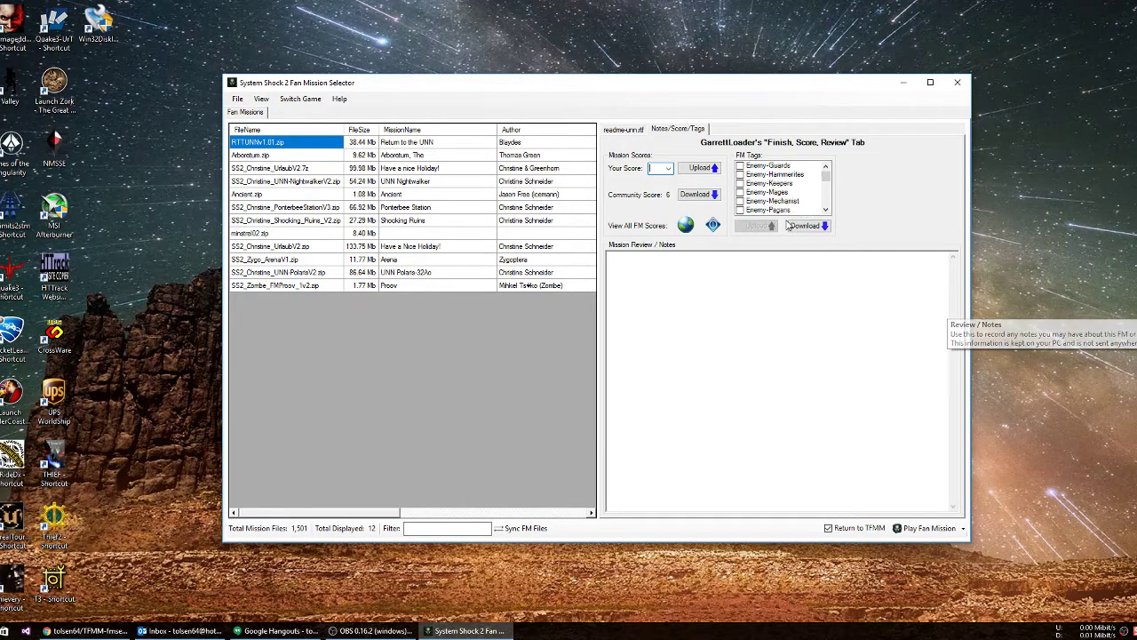
pyautogui.click(818, 230)
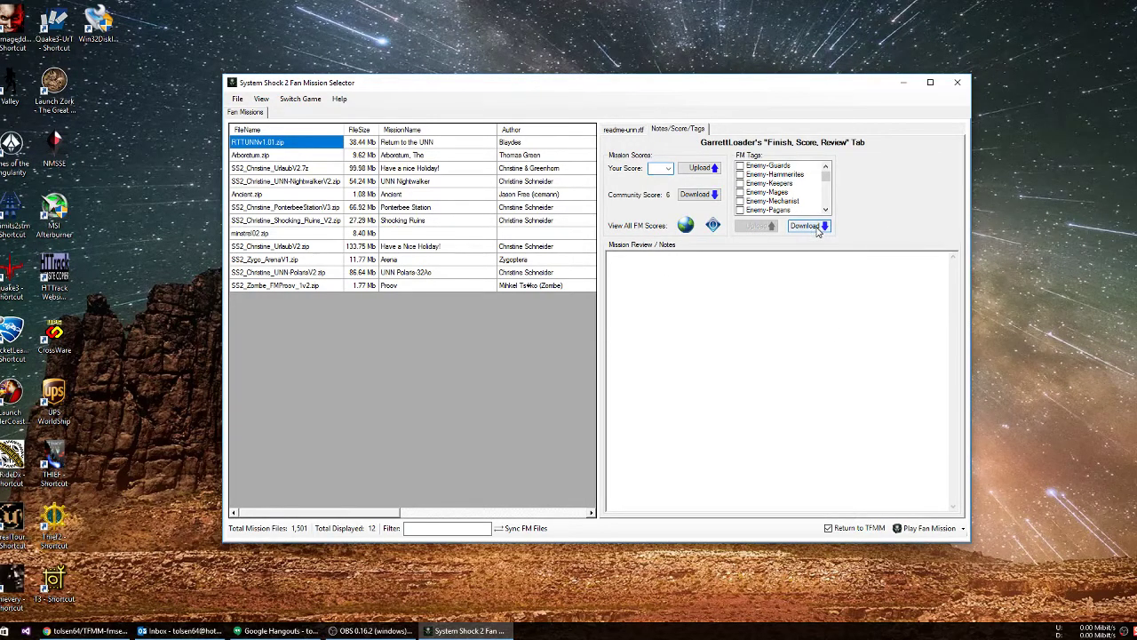
pyautogui.moveTo(826, 176); pyautogui.dragTo(831, 201)
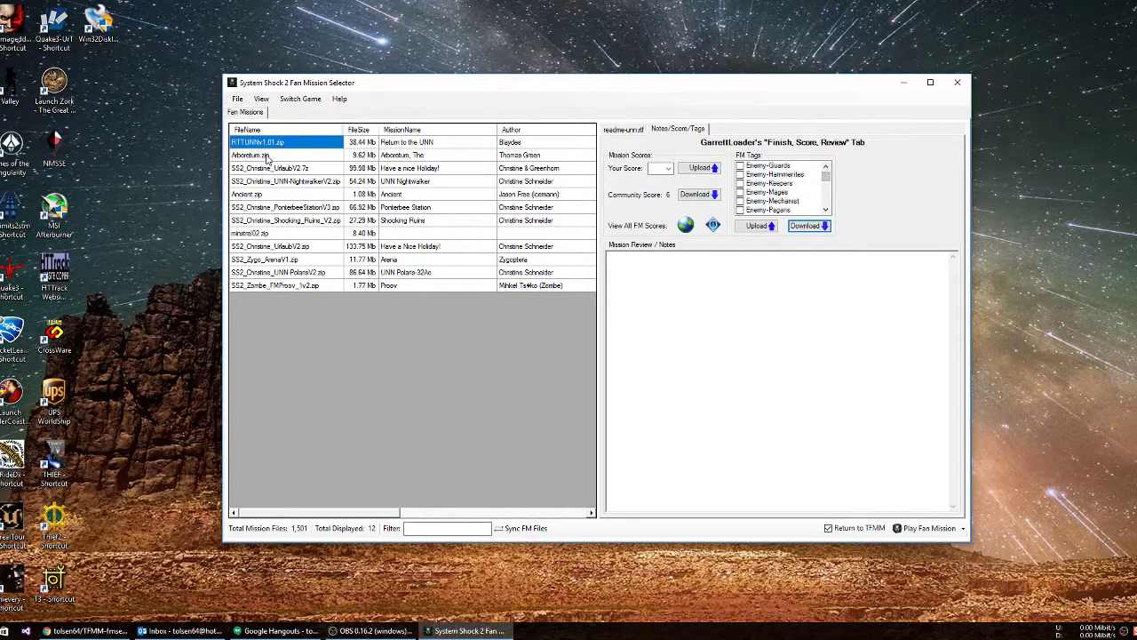
# Download community tags for Arboretum.zip and SS2_Christine_UrlaubV2.7z
pyautogui.click(296, 155)
pyautogui.click(677, 131)
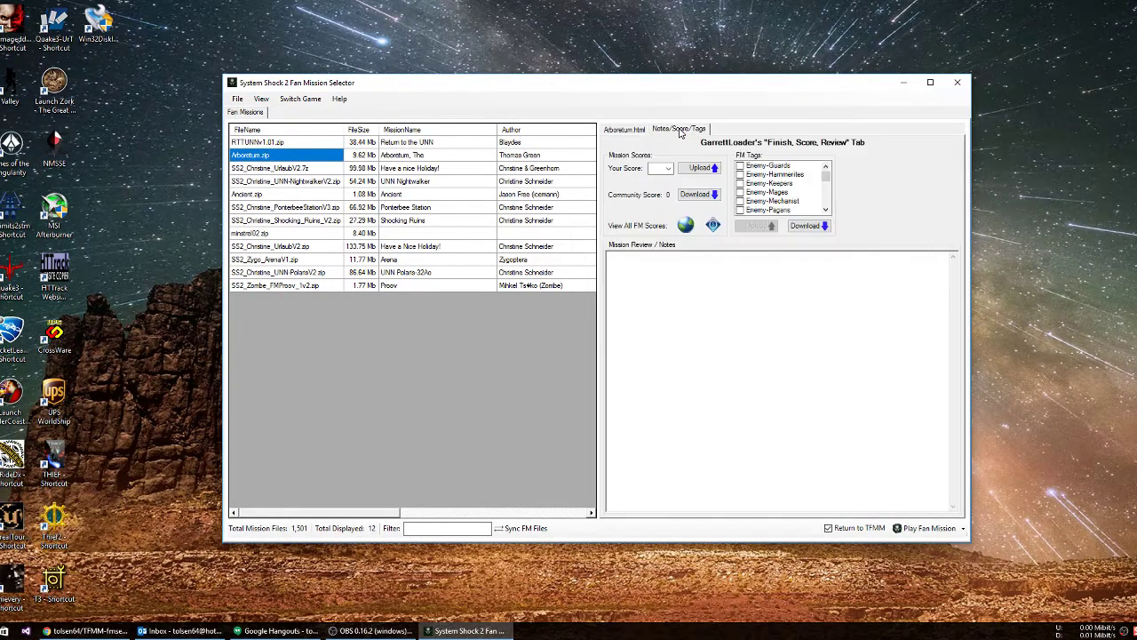
pyautogui.click(807, 226)
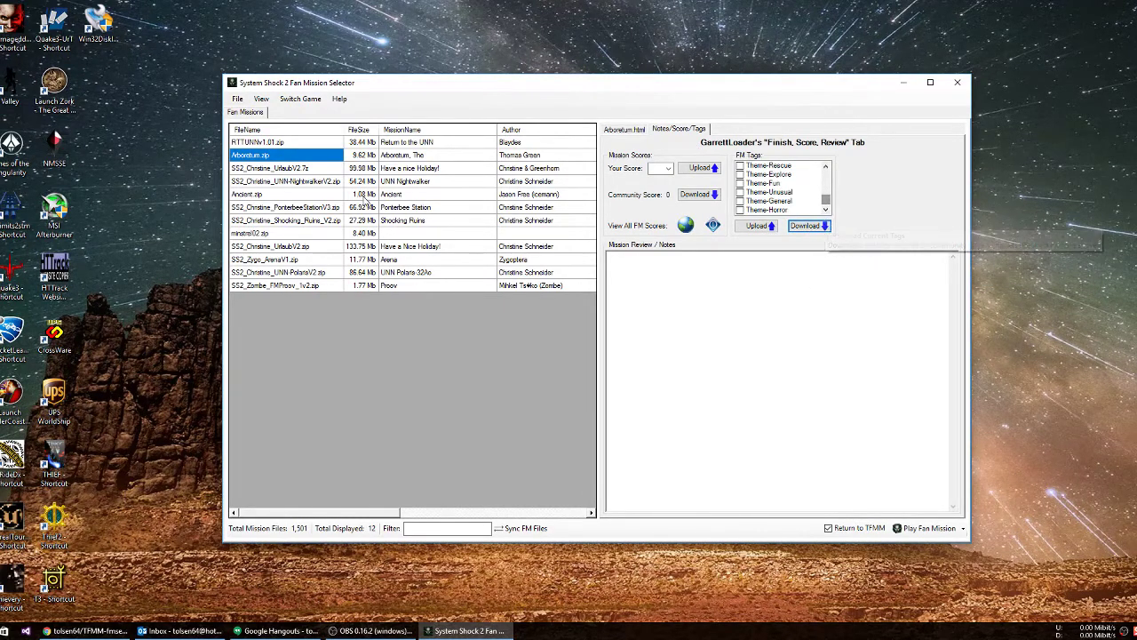
pyautogui.click(316, 168)
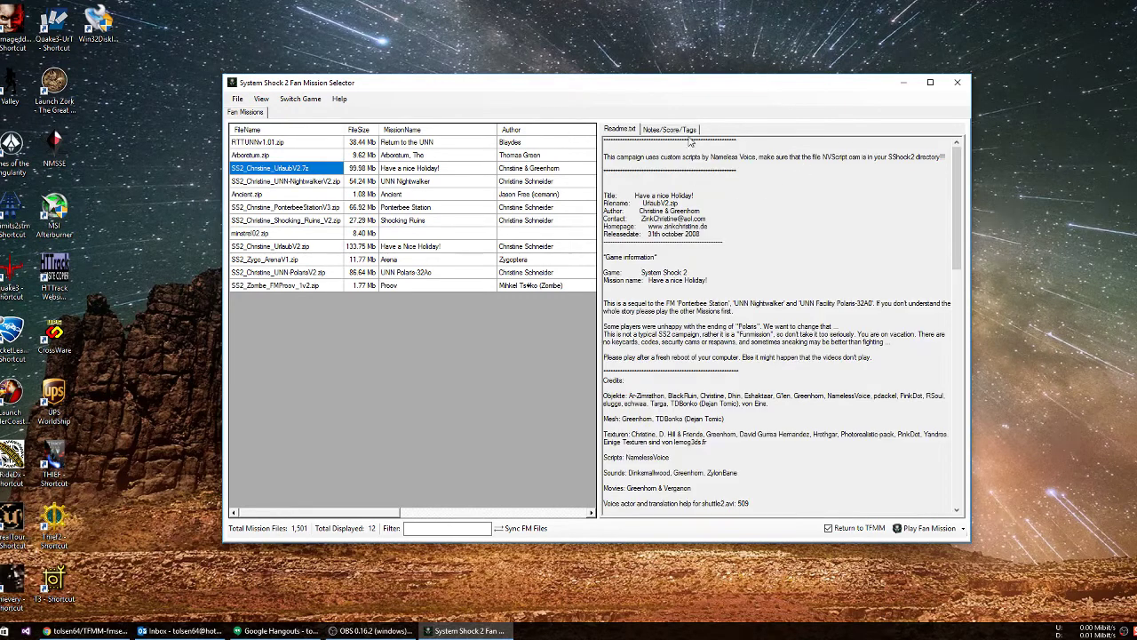
pyautogui.click(677, 131)
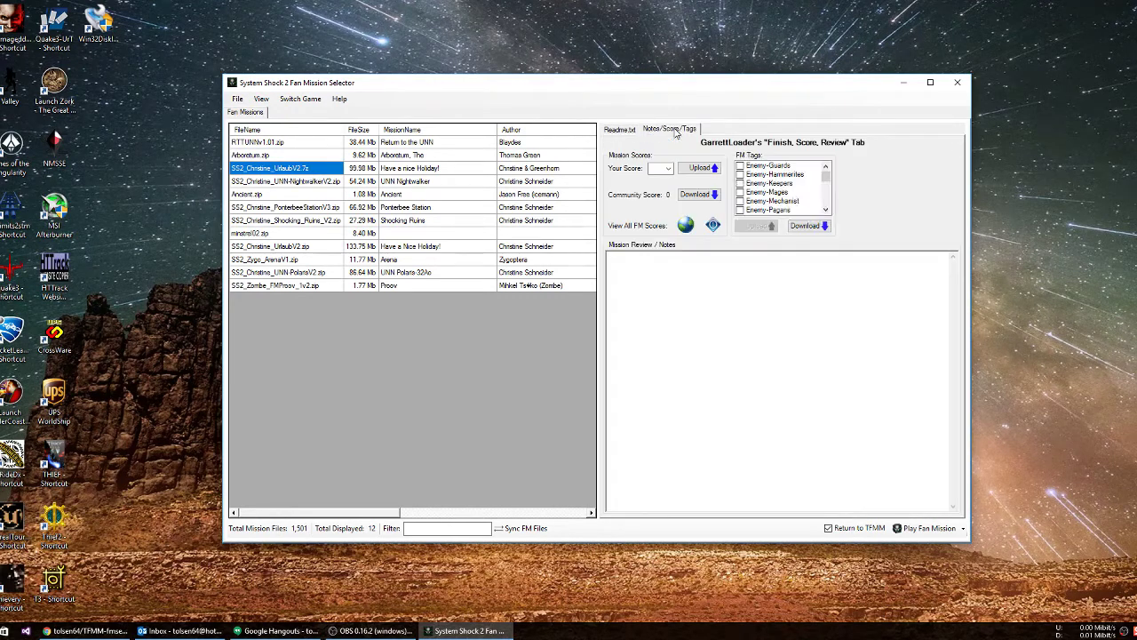
pyautogui.click(810, 226)
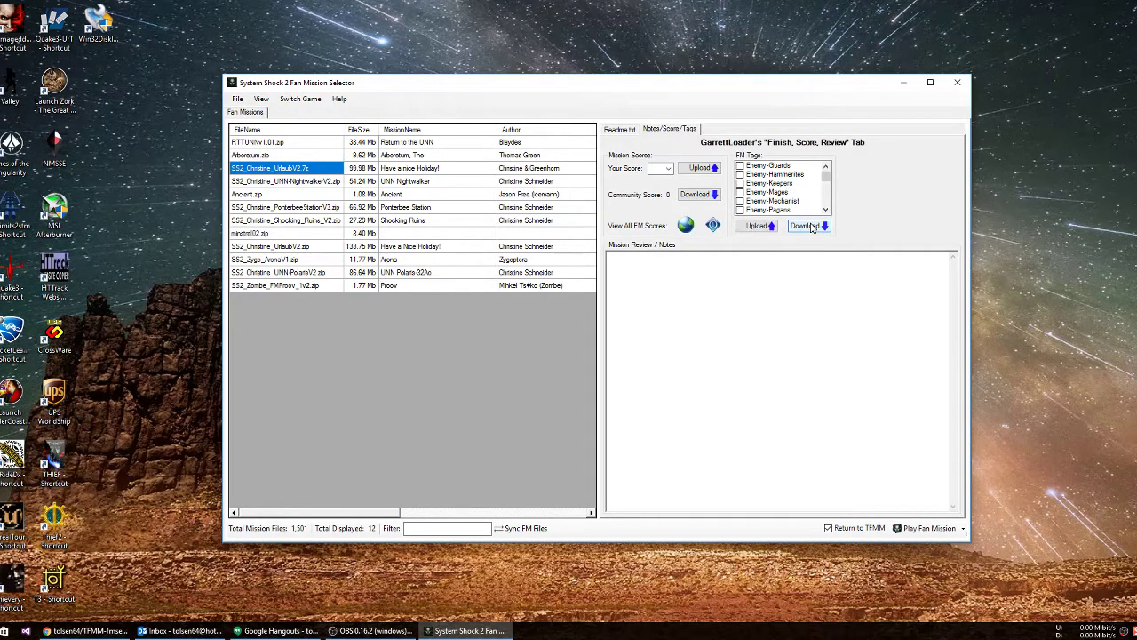
# List all missions and download the community score and tags for goldinfortknocks.zip
pyautogui.click(261, 98)
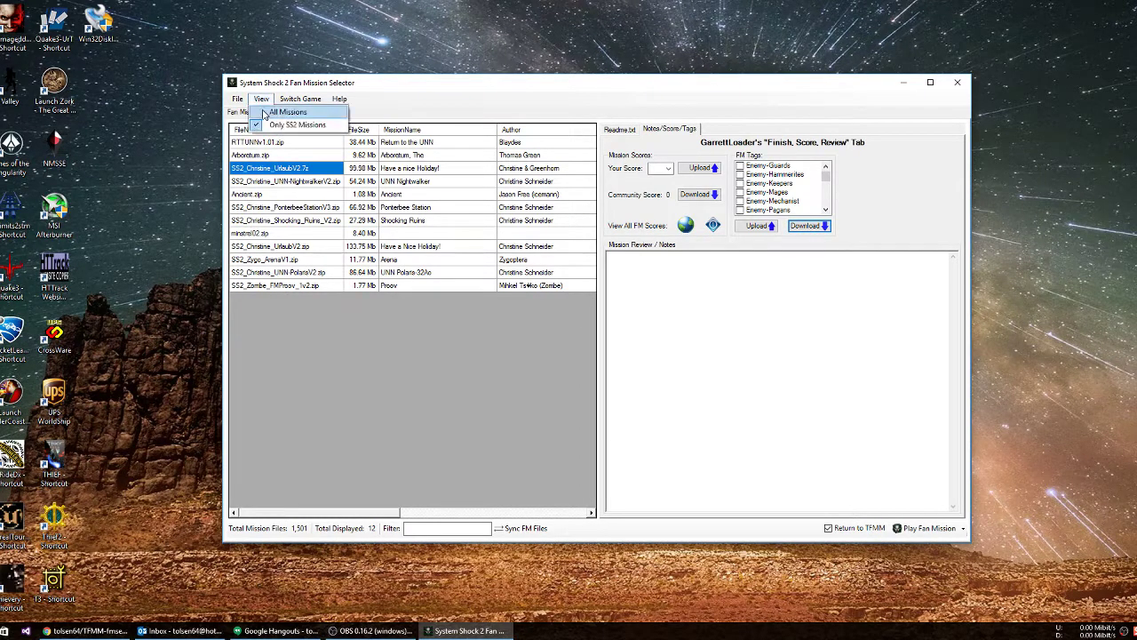
pyautogui.click(284, 112)
pyautogui.scroll(-1, 380, 266)
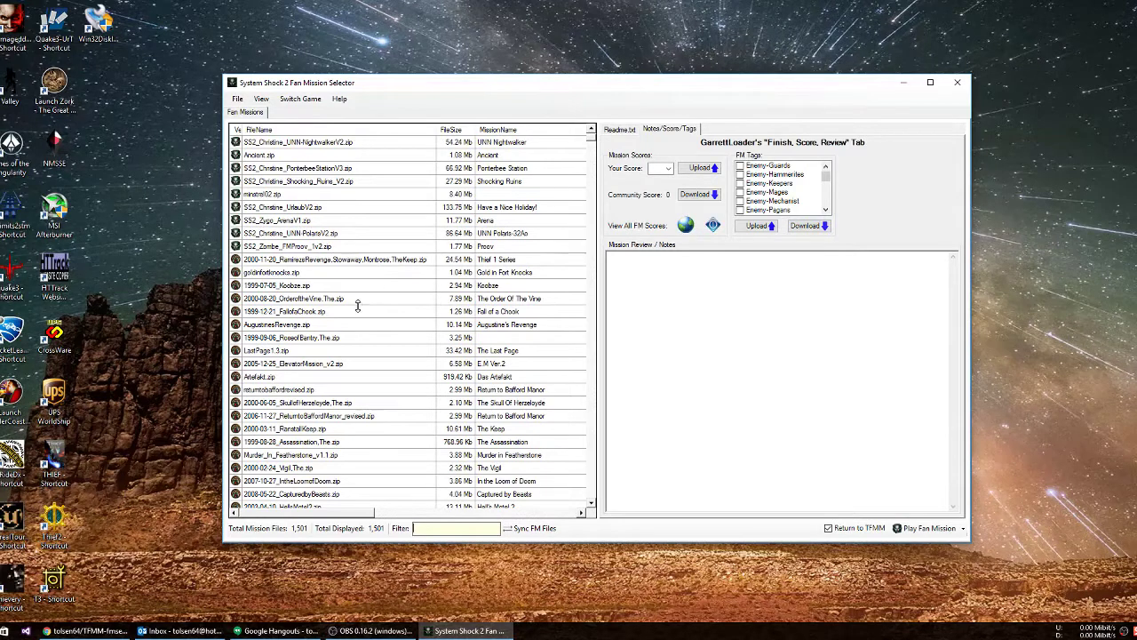
pyautogui.click(271, 274)
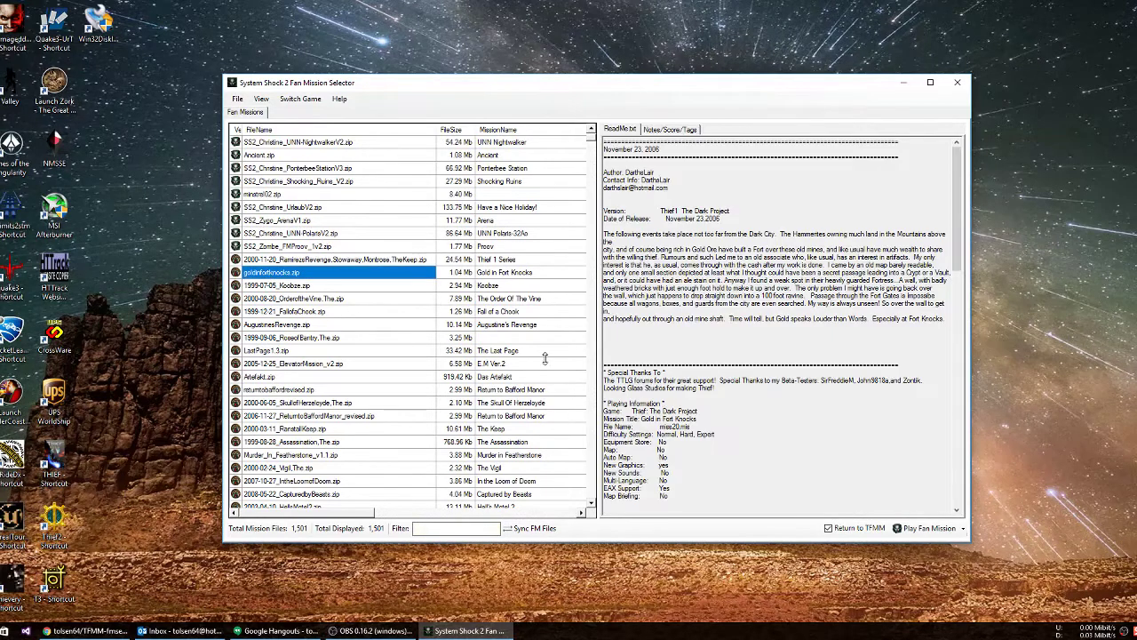
pyautogui.click(671, 130)
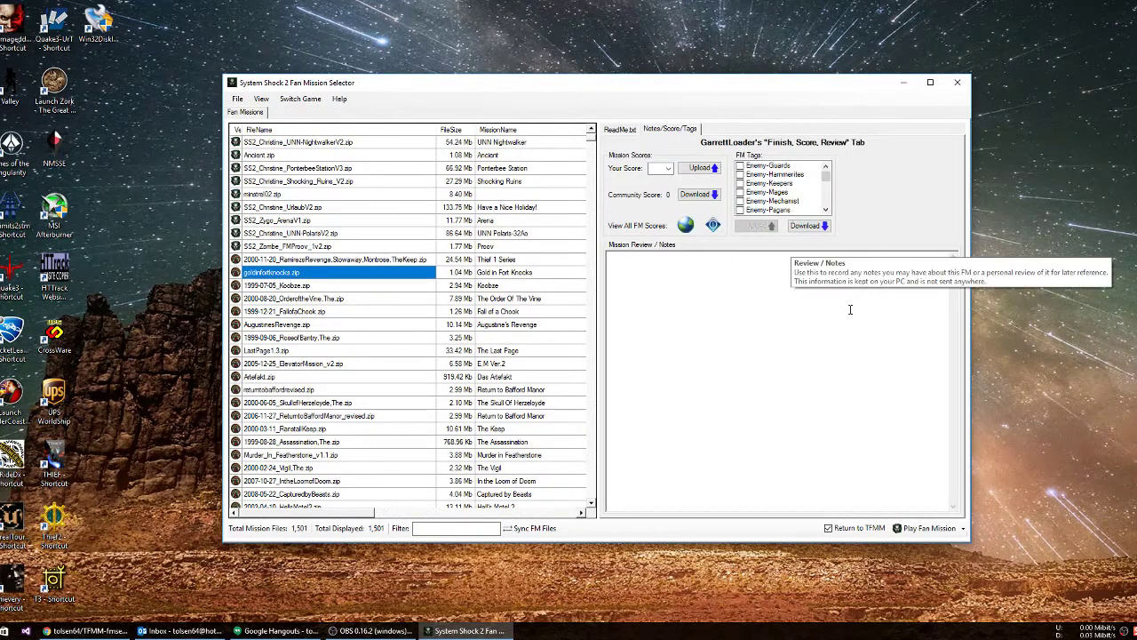
pyautogui.click(686, 197)
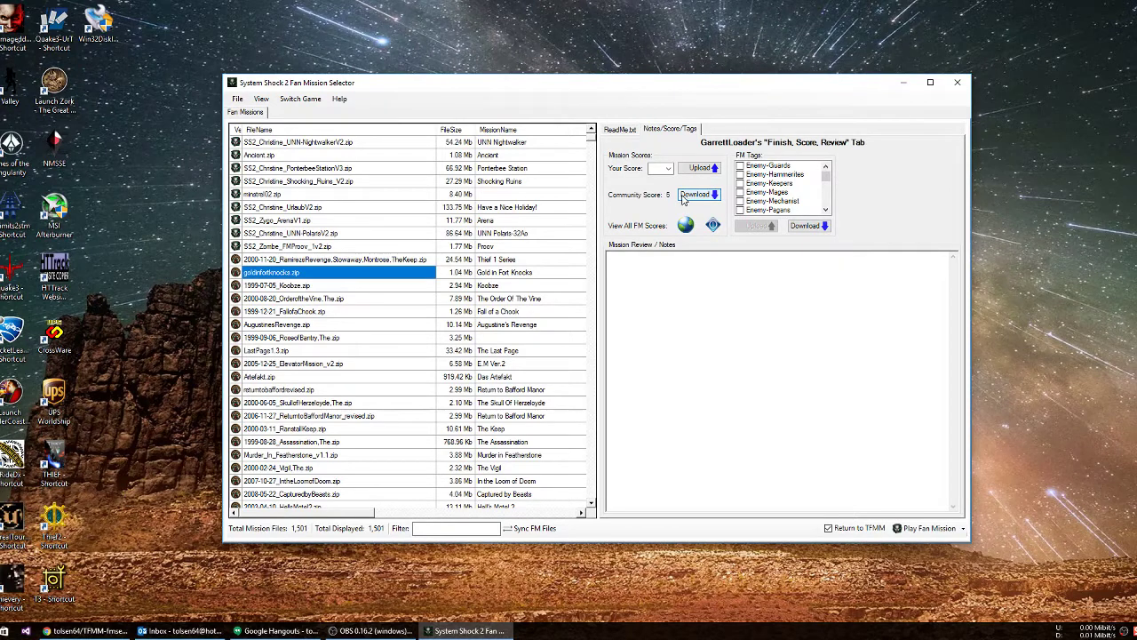
pyautogui.click(824, 227)
pyautogui.moveTo(825, 184); pyautogui.dragTo(827, 211)
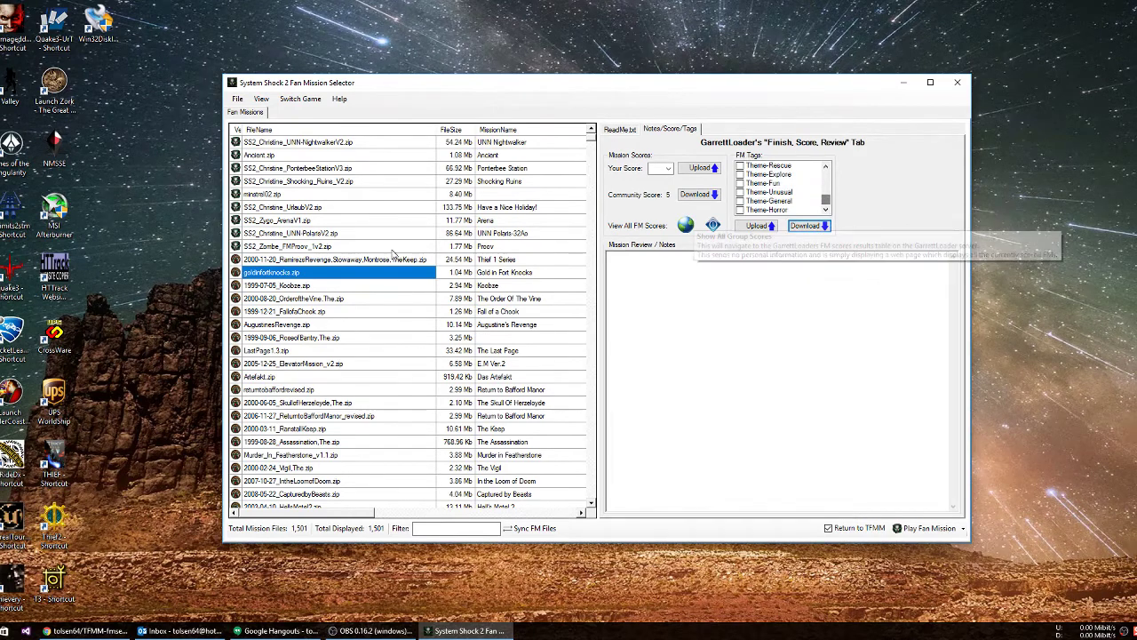
# Download AugustinesRevenge.zip's tags, showing Enemy-Guards and Enemy-Hammerites checked
pyautogui.click(310, 261)
pyautogui.click(754, 134)
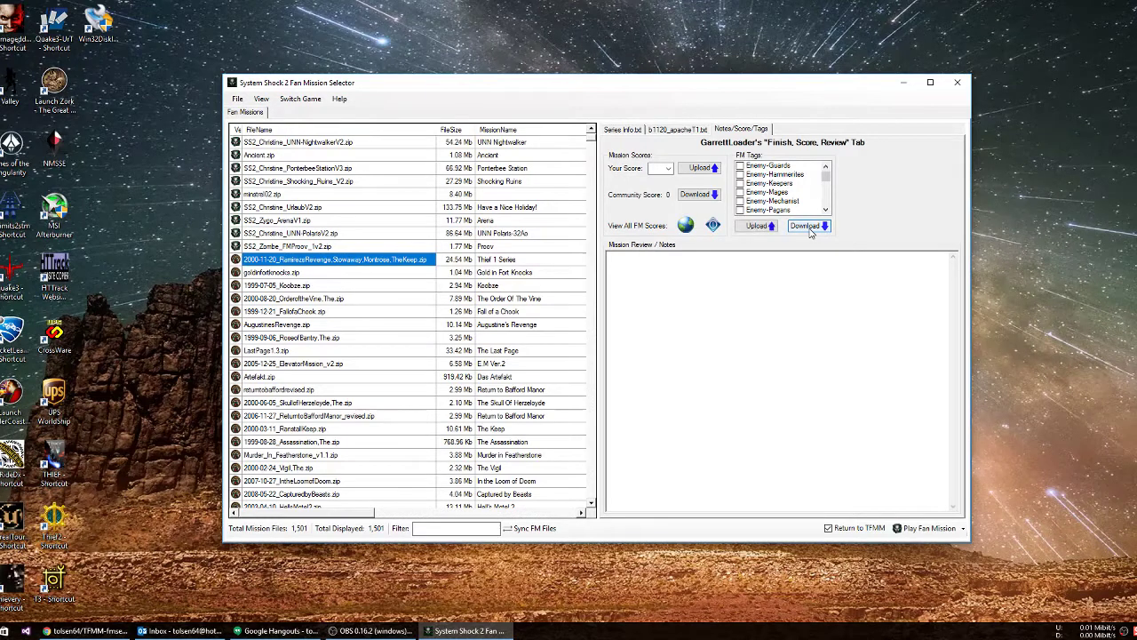
pyautogui.scroll(-5, 818, 211)
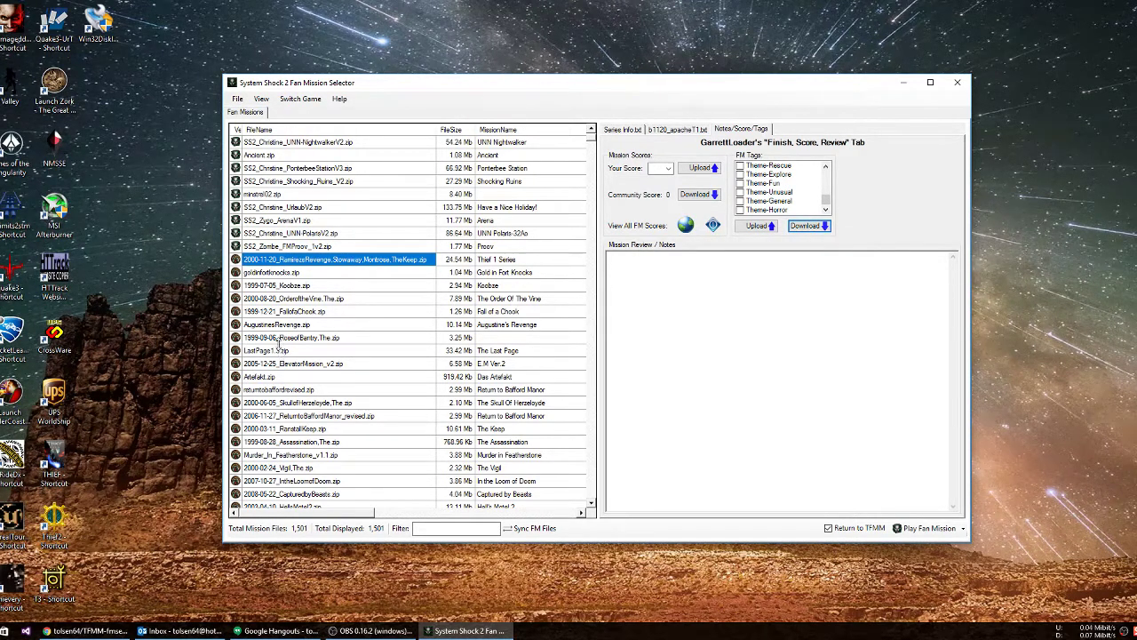
pyautogui.click(280, 327)
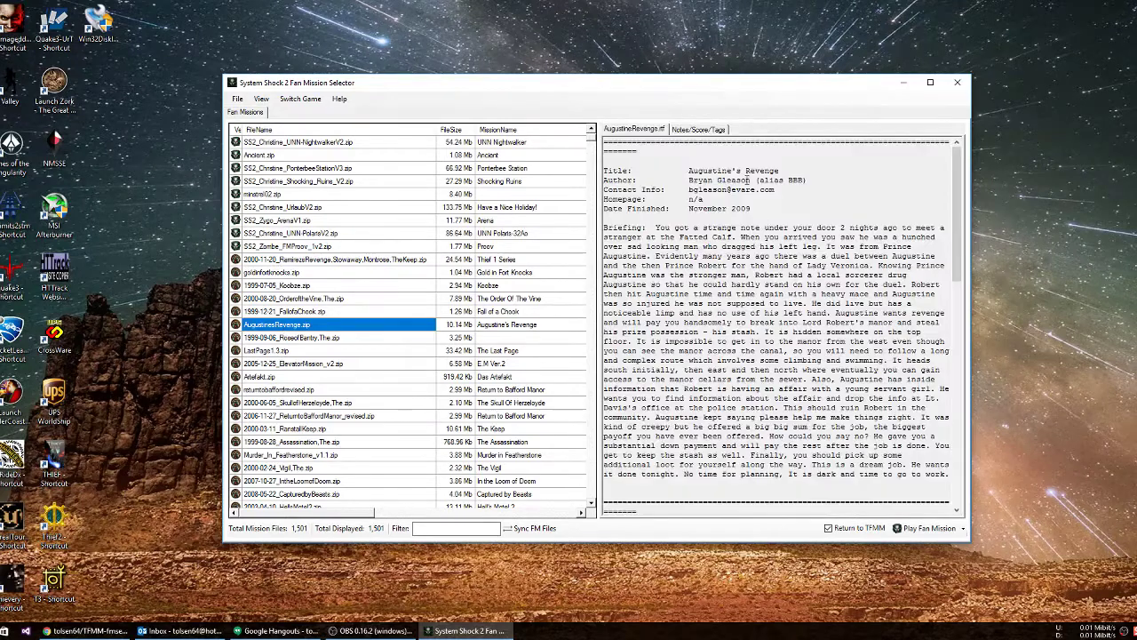
pyautogui.click(721, 131)
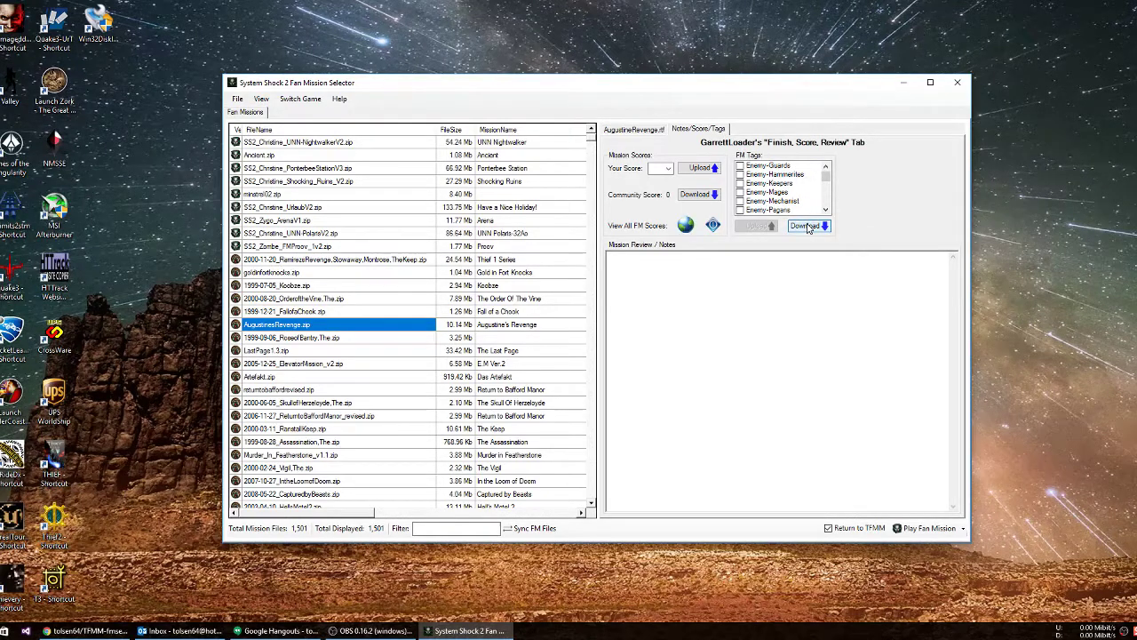
pyautogui.click(807, 228)
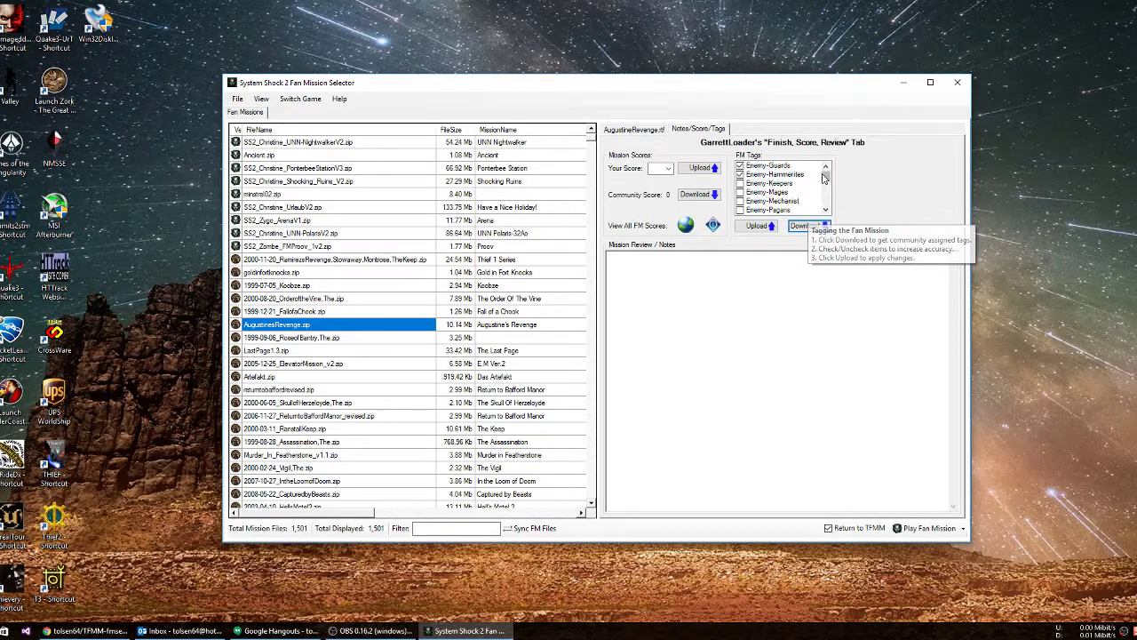
pyautogui.moveTo(827, 176)
pyautogui.mouseDown()
pyautogui.moveTo(827, 186)
pyautogui.moveTo(810, 169)
pyautogui.mouseUp()
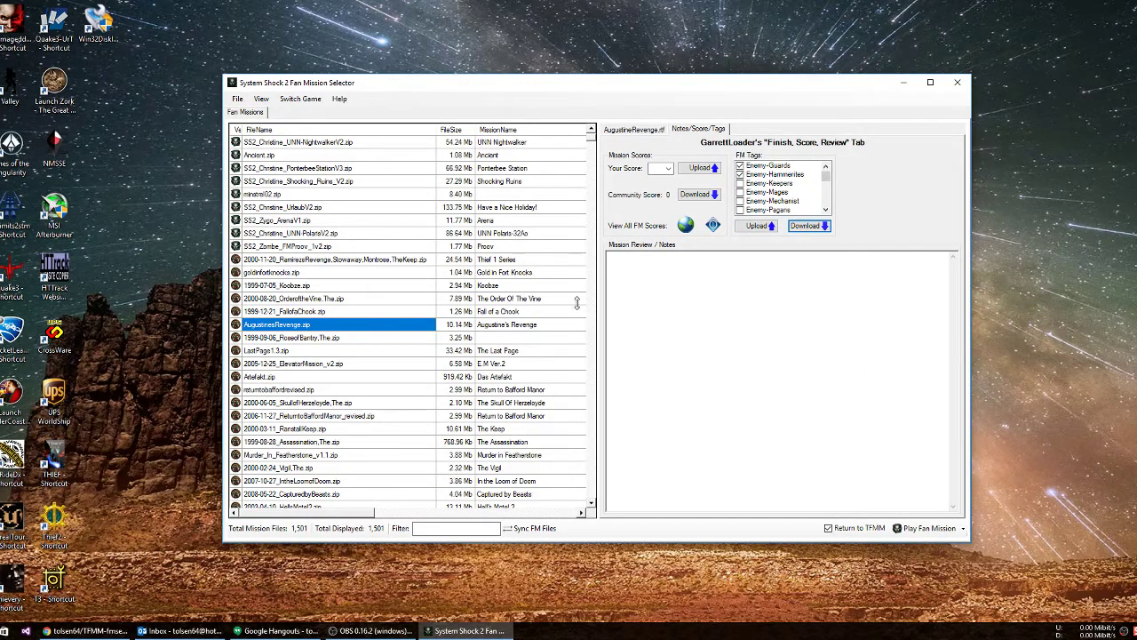
pyautogui.click(714, 226)
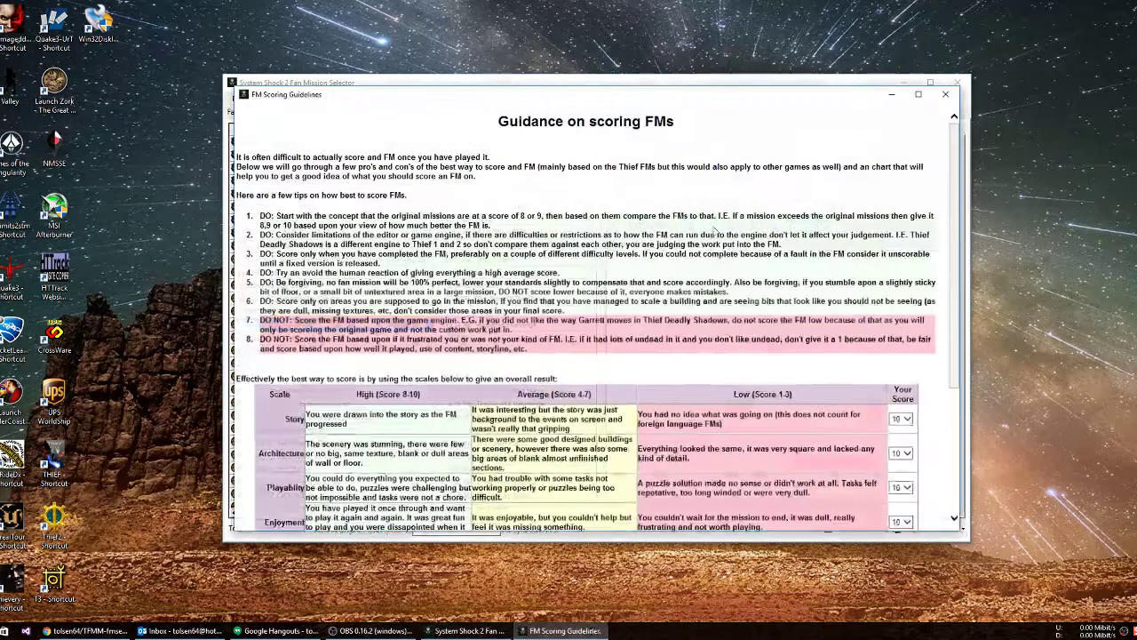
pyautogui.scroll(-5, 566, 252)
pyautogui.scroll(5, 567, 252)
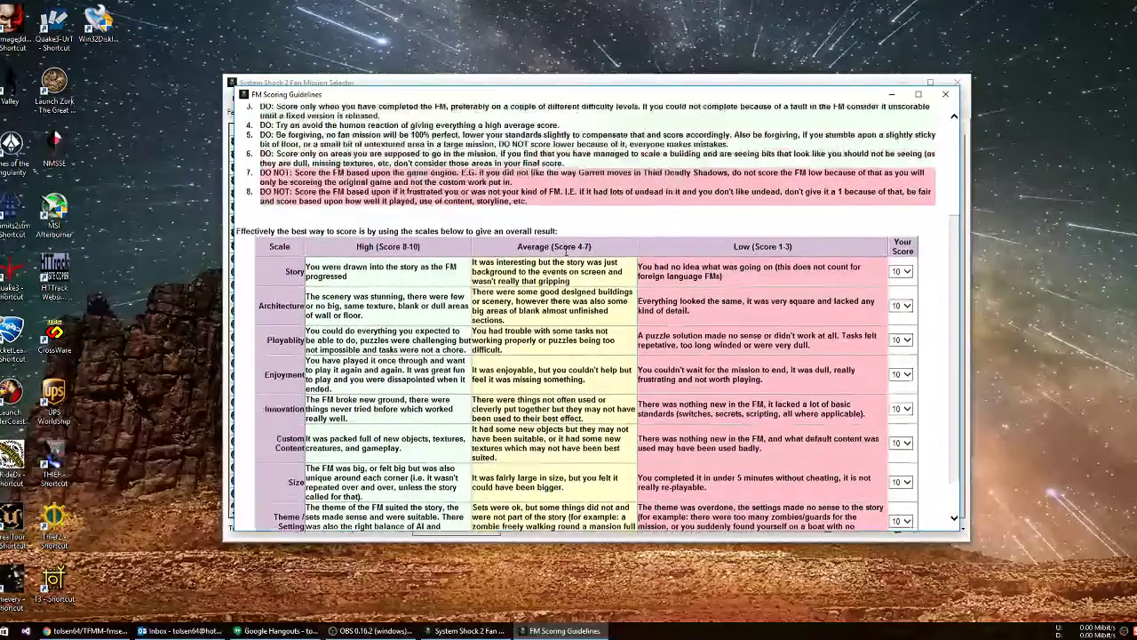
pyautogui.scroll(-5, 566, 251)
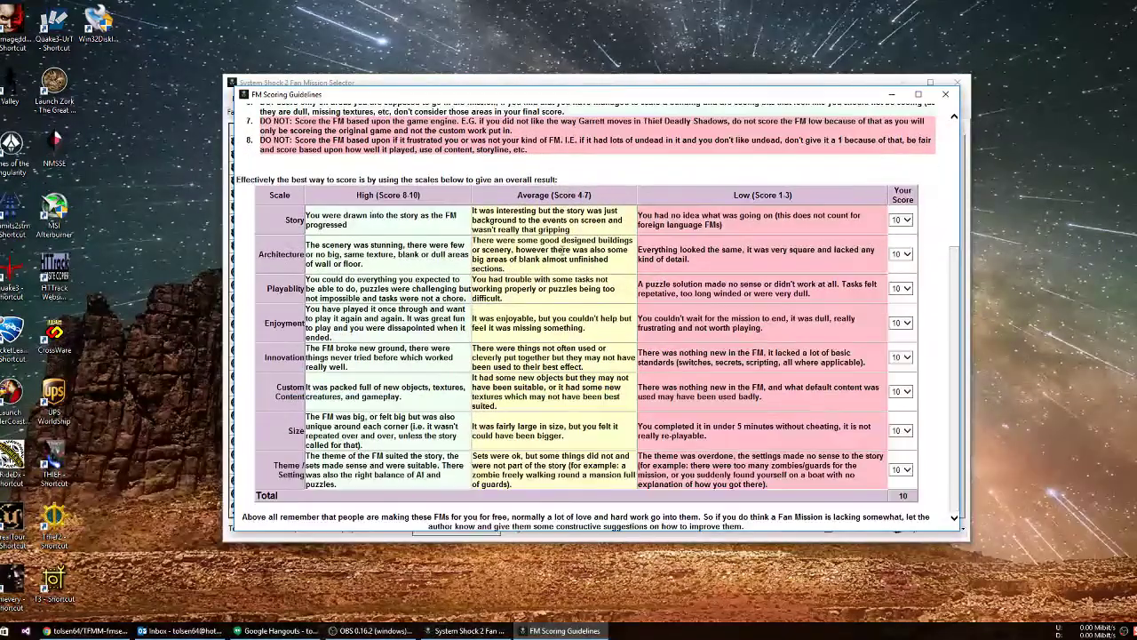
pyautogui.scroll(5, 562, 251)
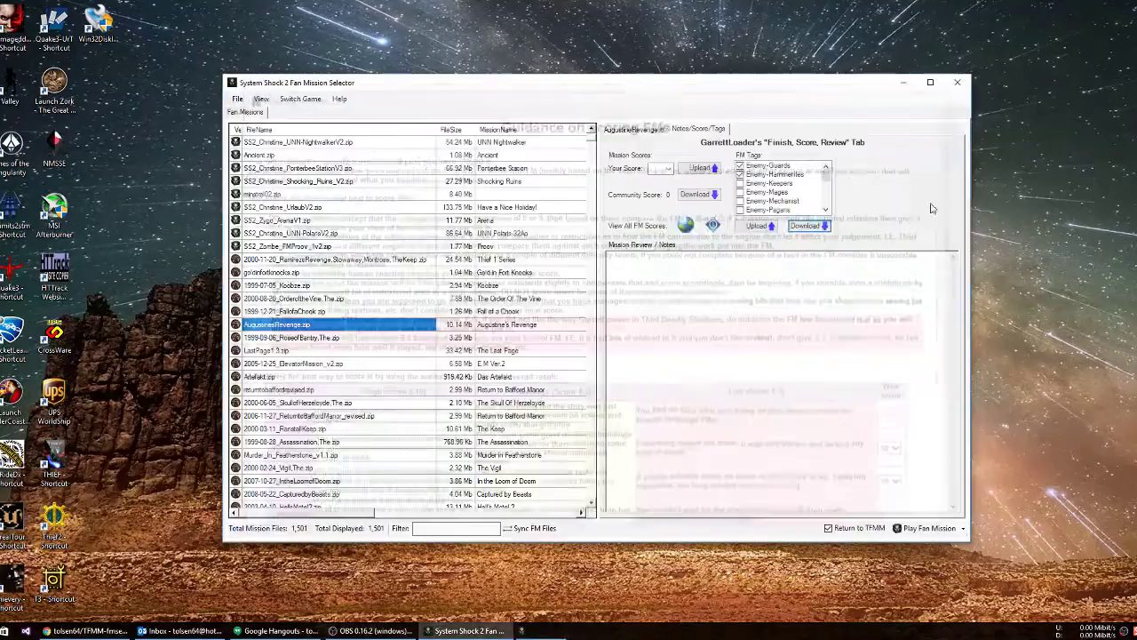
pyautogui.click(946, 93)
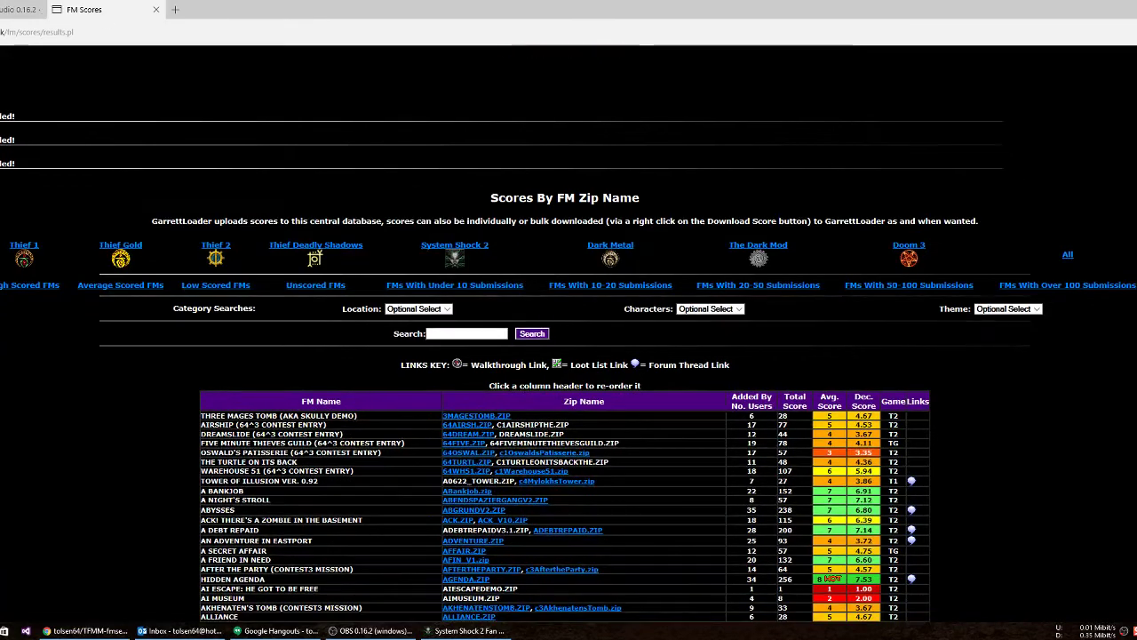
pyautogui.scroll(-5, 786, 248)
pyautogui.scroll(10, 786, 249)
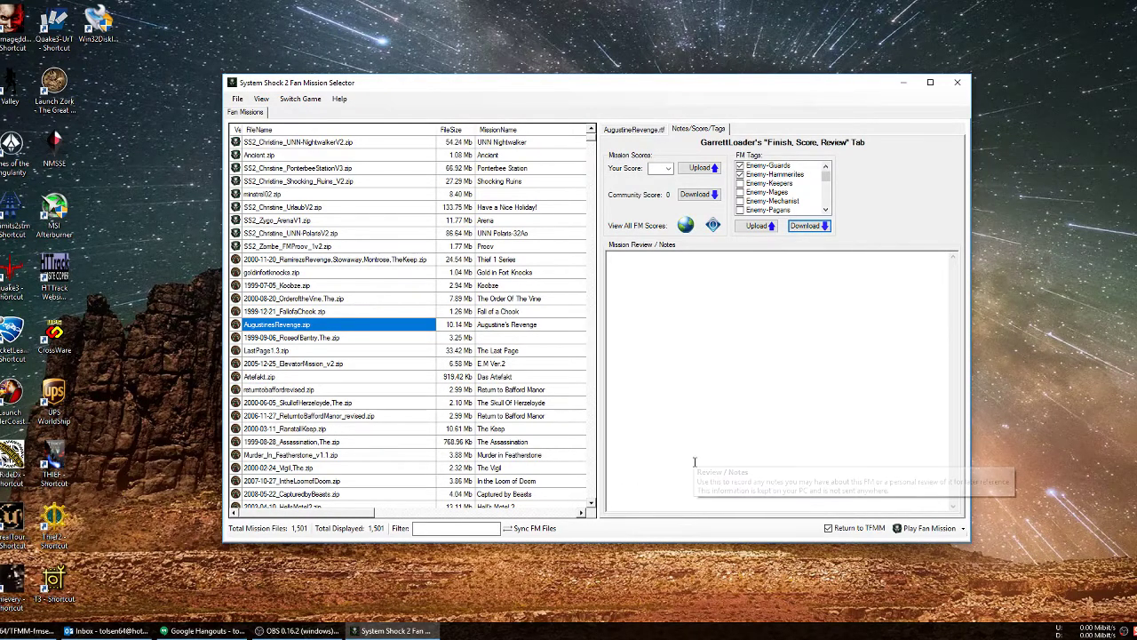
# Read the Help > About tips, then show the AugustineRevenge.rtf readme
pyautogui.click(339, 99)
pyautogui.click(375, 125)
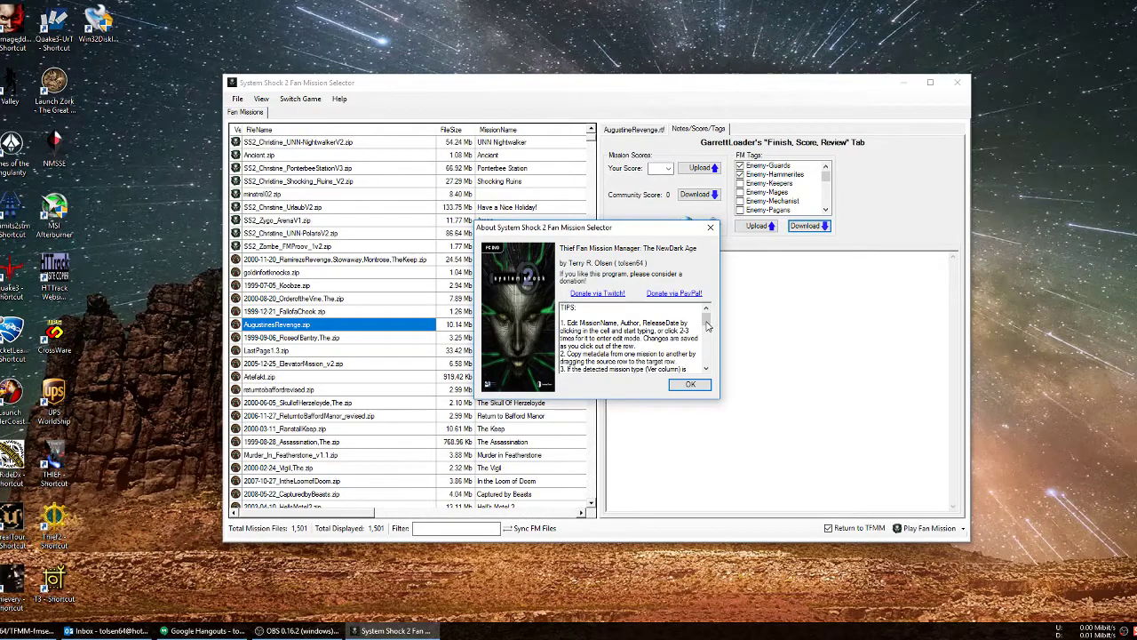
pyautogui.moveTo(707, 321)
pyautogui.mouseDown()
pyautogui.moveTo(708, 359)
pyautogui.moveTo(707, 318)
pyautogui.mouseUp()
pyautogui.click(690, 384)
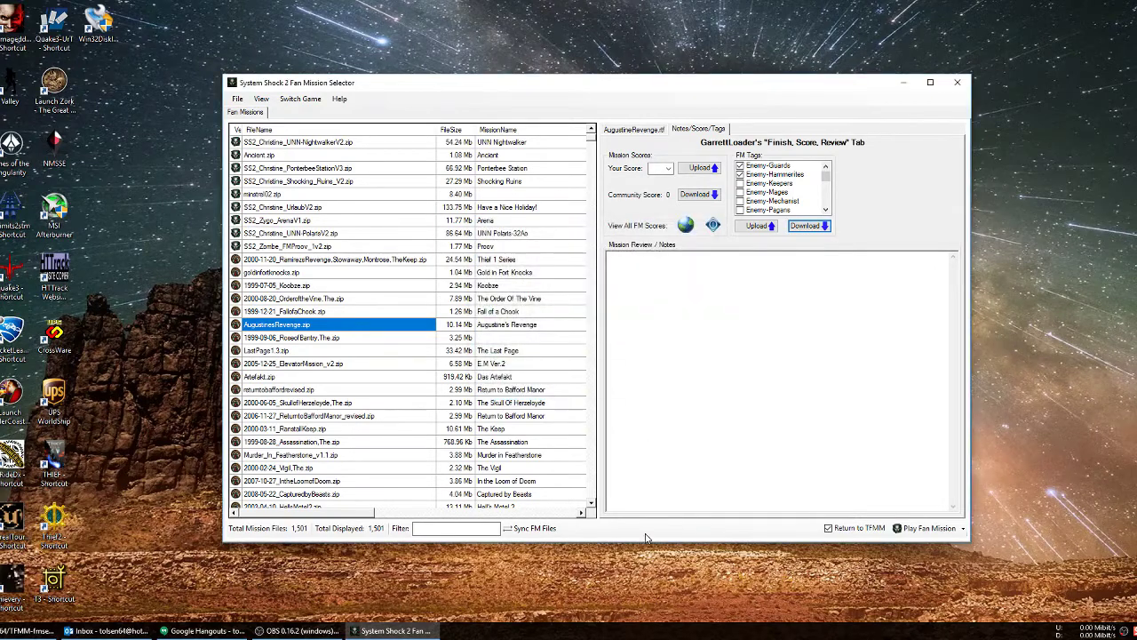
pyautogui.click(643, 132)
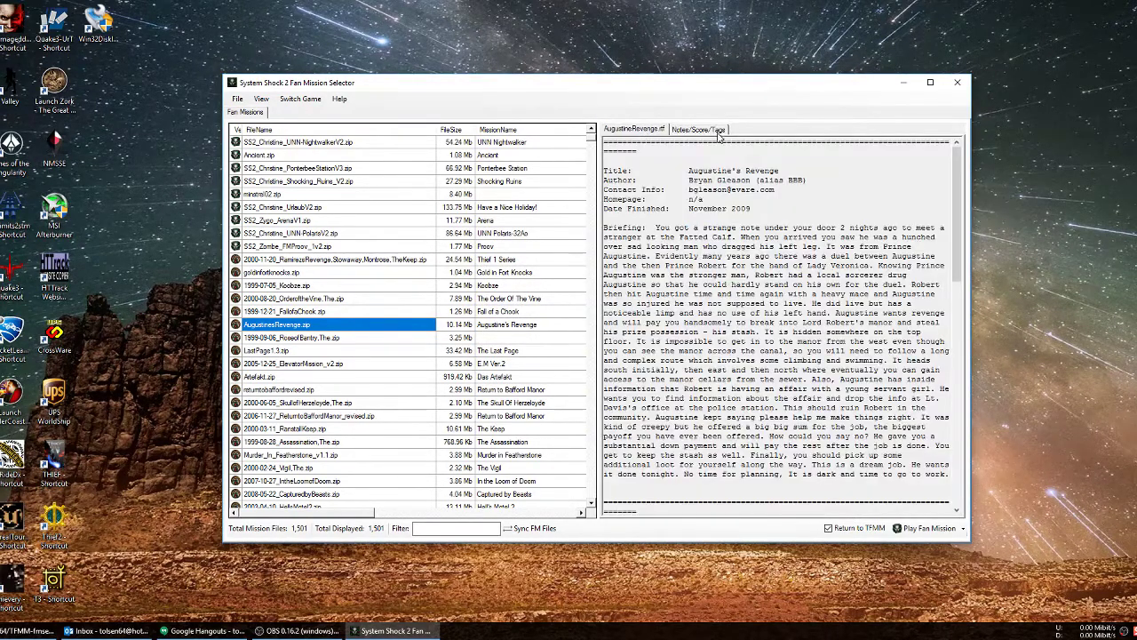